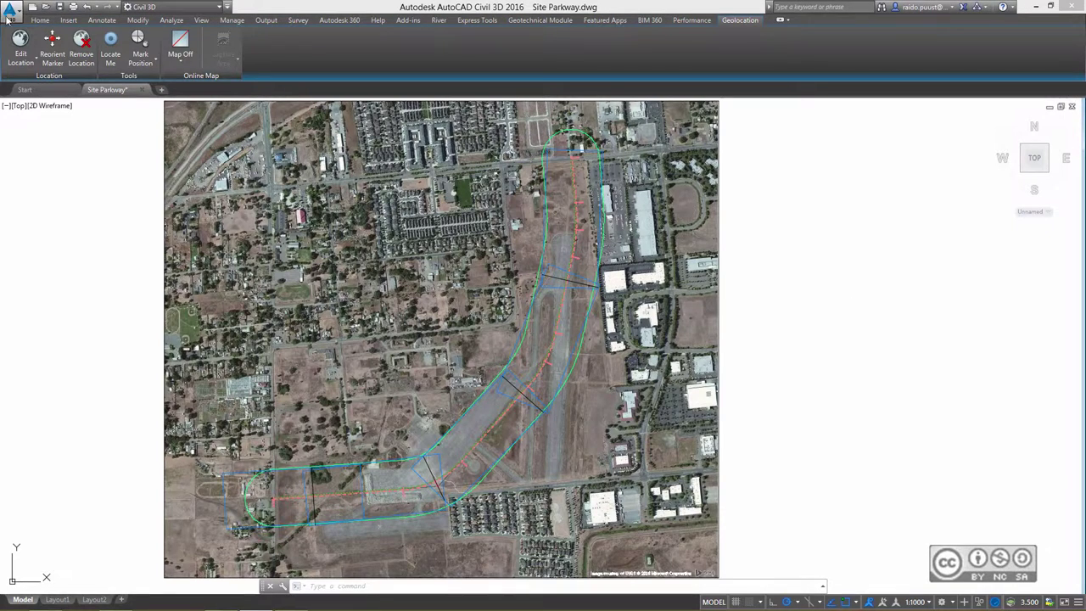
Create a profile view of Design Road 1 with default settings and place it in the drawing
click(36, 20)
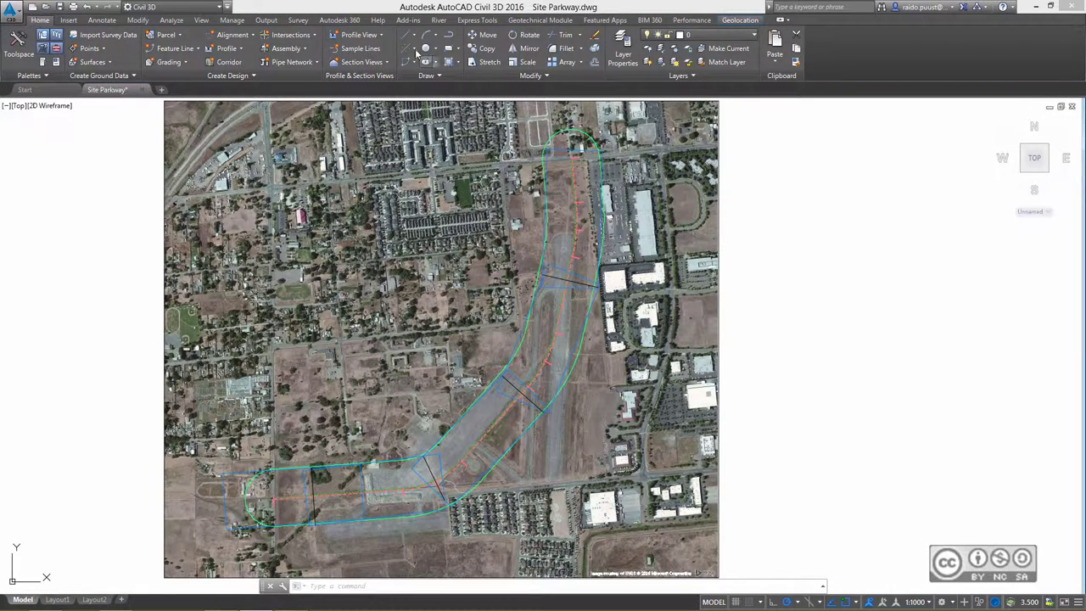
click(363, 34)
click(309, 54)
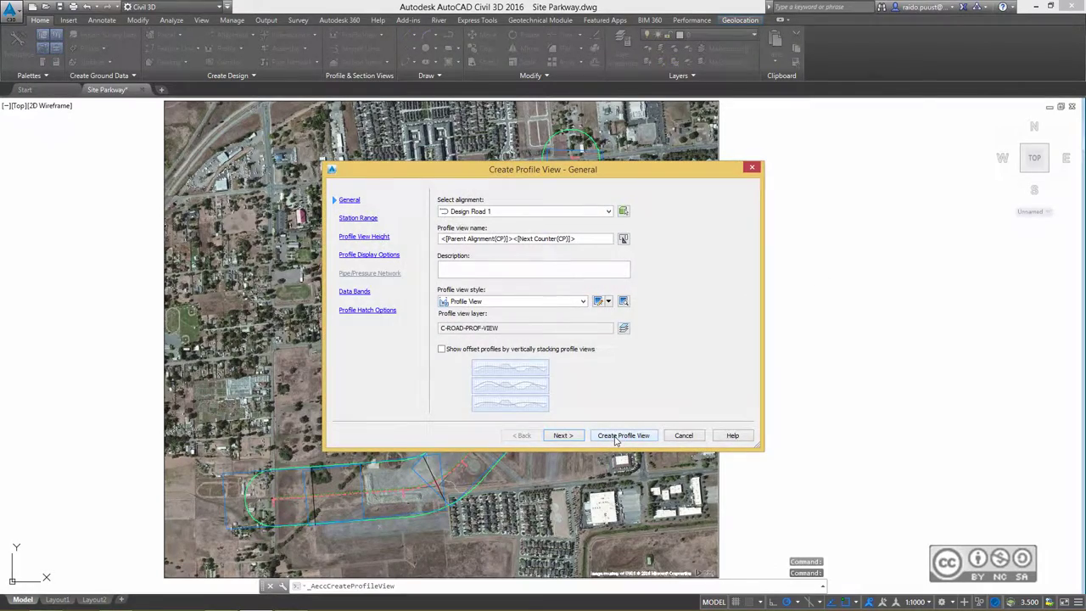
click(617, 435)
click(828, 287)
middle_drag(939, 296, 438, 305)
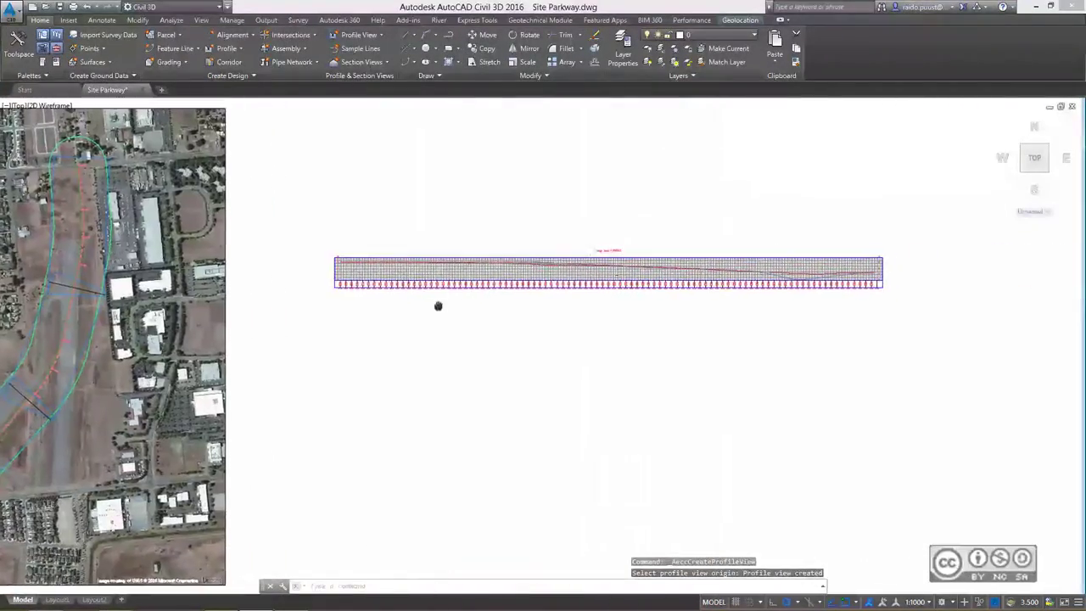
Zoom to stations 1+120–1+880 and select the blue design profile
scroll(582, 243, up, 2)
scroll(570, 255, up, 3)
scroll(553, 243, up, 2)
scroll(459, 227, up, 2)
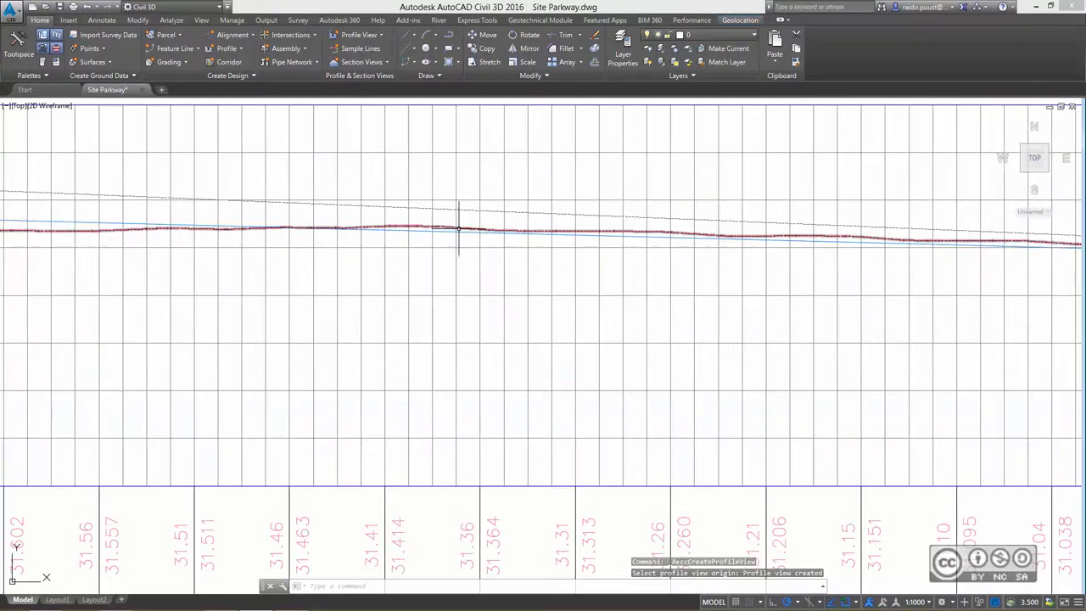
mouse_move(701, 253)
middle_down()
mouse_move(704, 301)
mouse_move(717, 305)
middle_up()
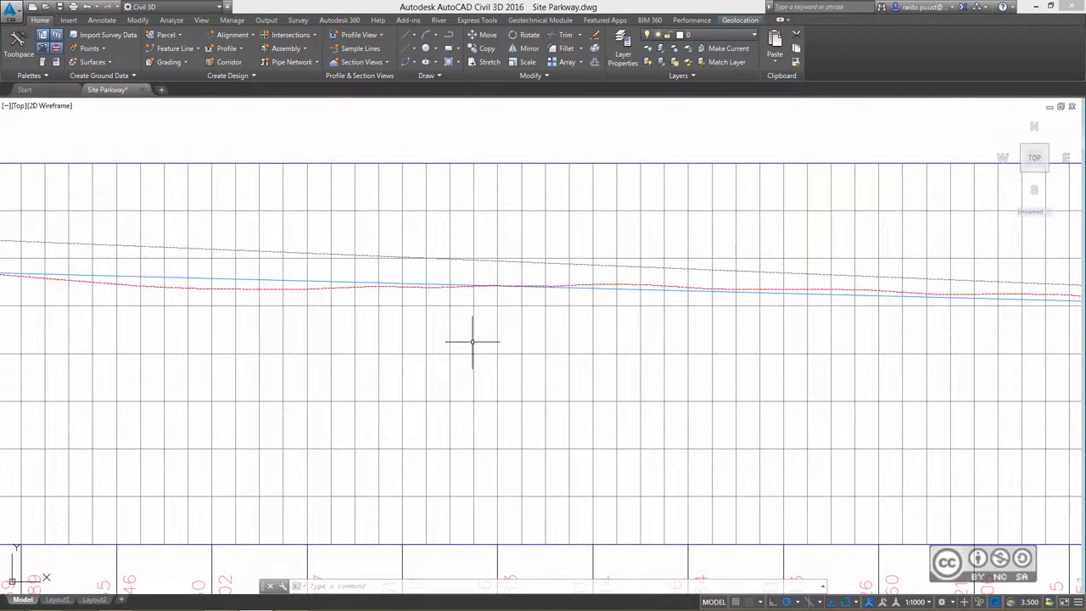
scroll(496, 330, down, 3)
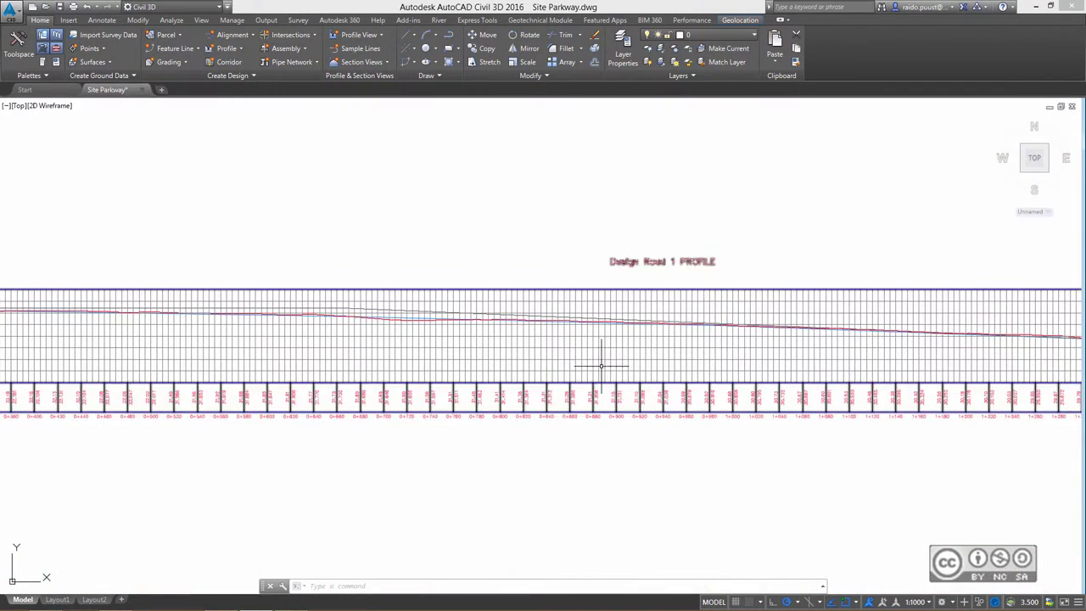
middle_drag(601, 366, 552, 353)
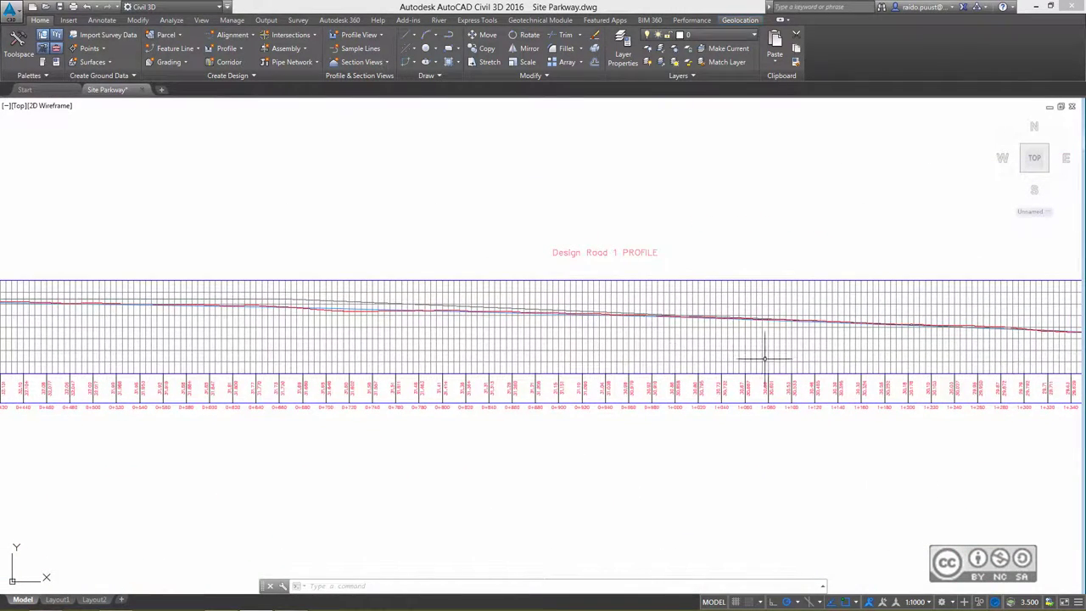
mouse_move(846, 357)
middle_down()
mouse_move(484, 347)
mouse_move(376, 315)
middle_up()
middle_drag(734, 332, 477, 322)
scroll(479, 321, up, 1)
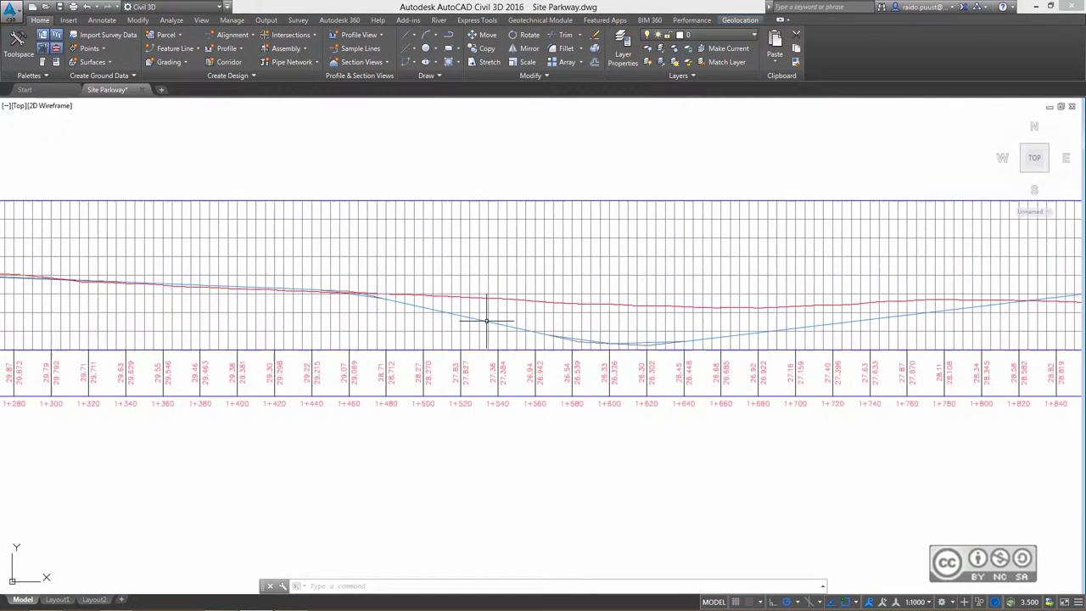
scroll(486, 320, up, 3)
click(486, 321)
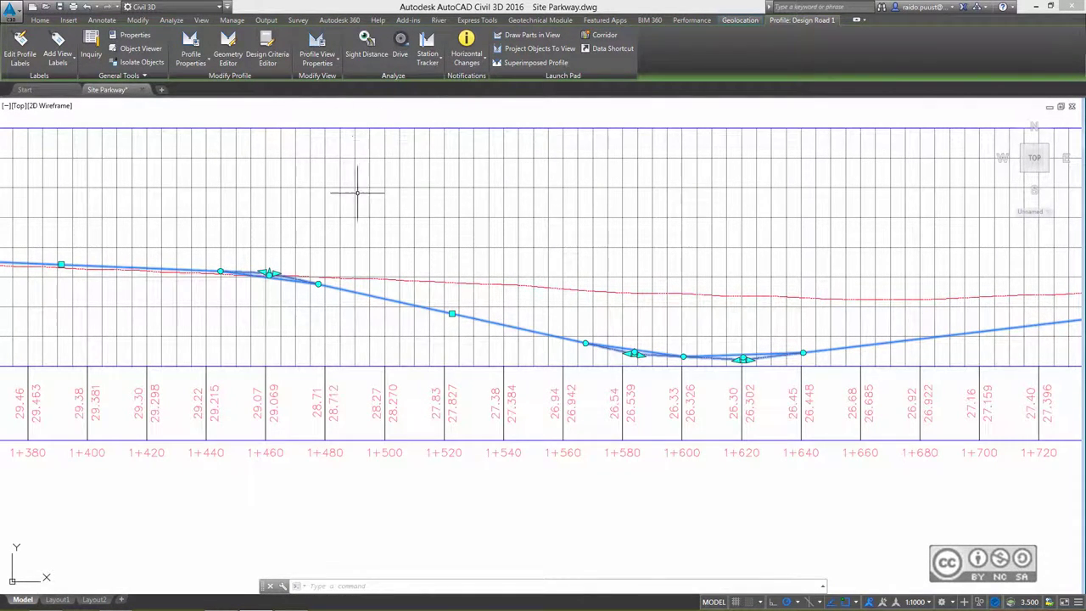
In the profile grid view, set the second PVI's curve length to 250 m
click(228, 49)
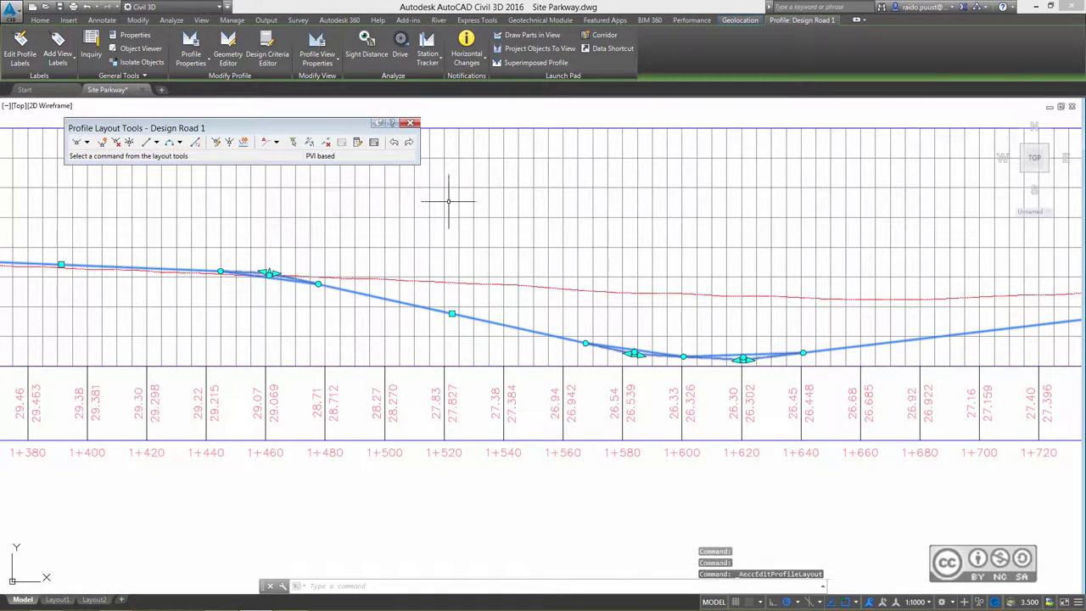
click(374, 142)
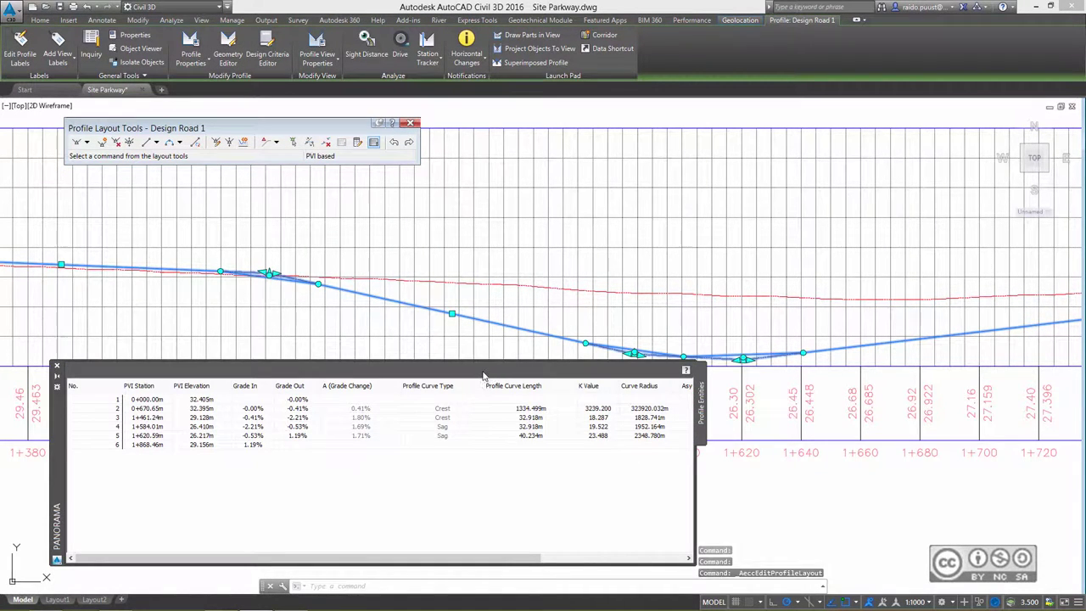
click(536, 411)
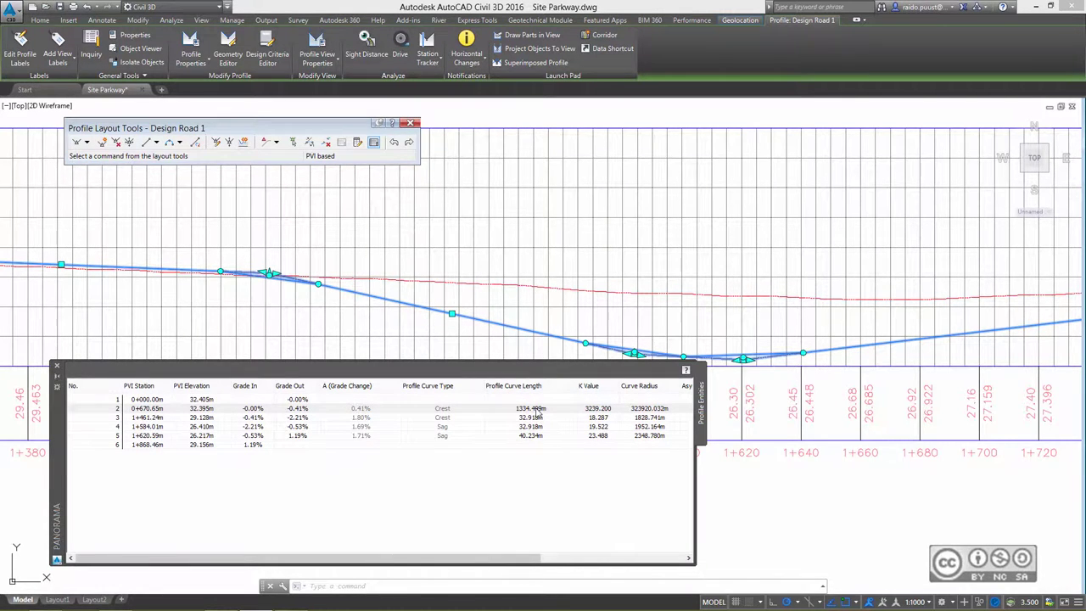
click(528, 408)
text(250)
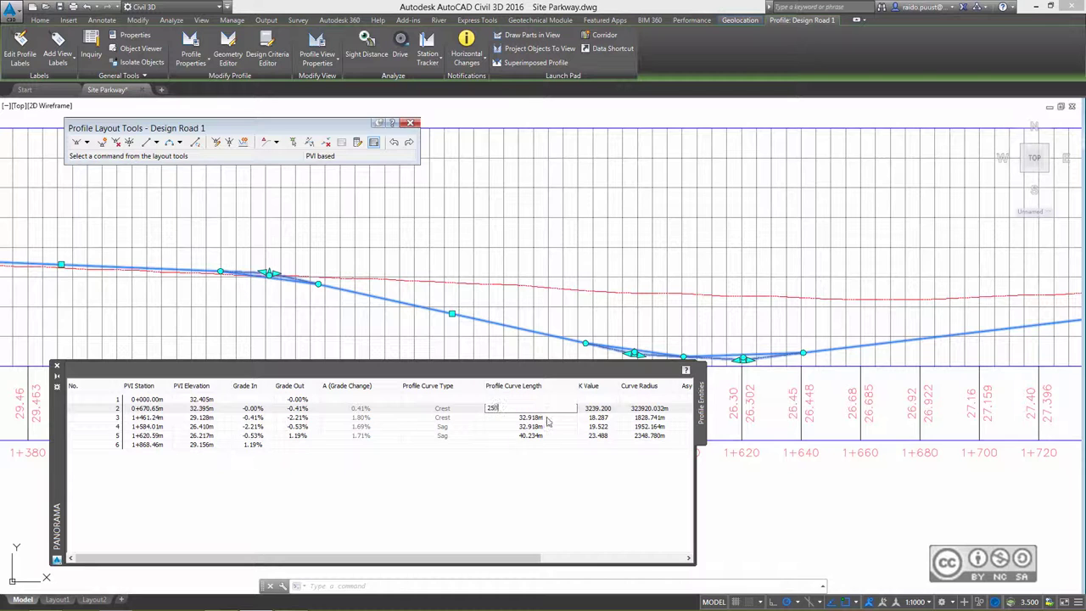
click(540, 418)
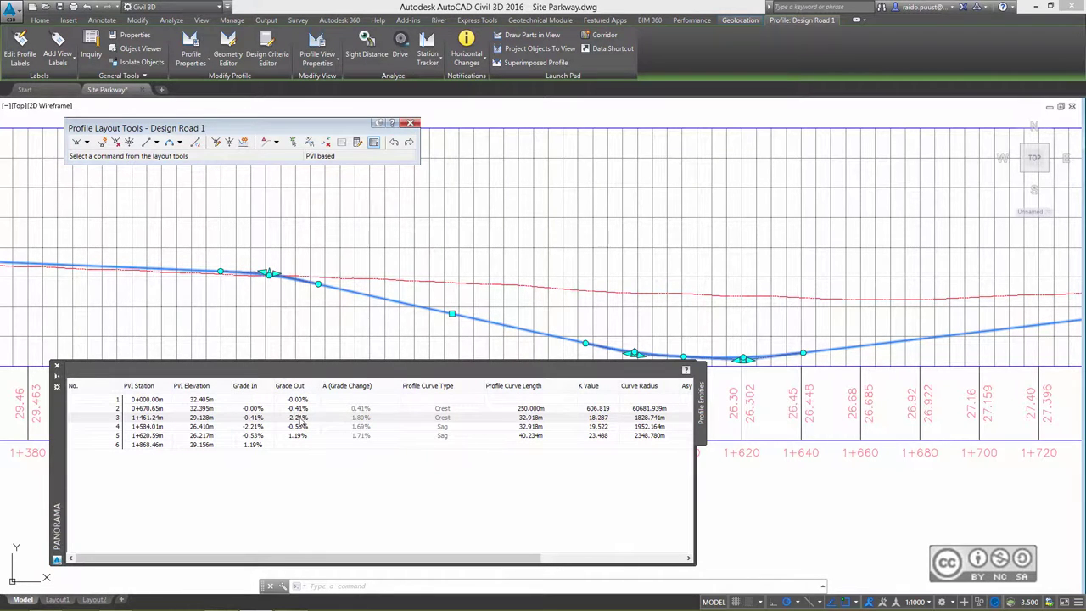
Set the grade-out values to 0.50%, -0.75%, -2.75% and -0.65%, then close the table
double_click(301, 398)
text(0.5)
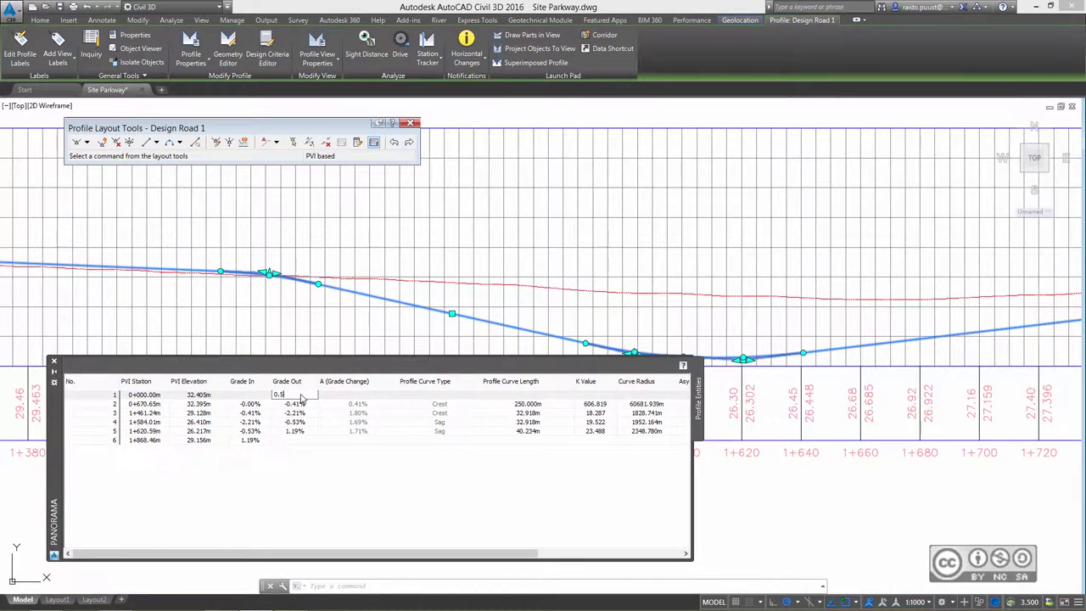
click(313, 404)
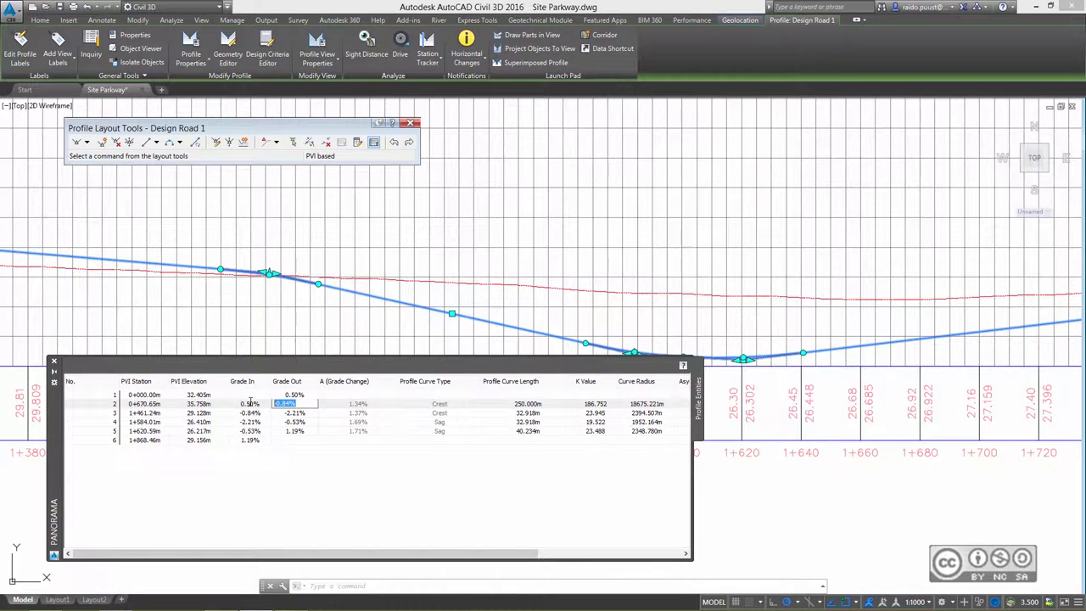
text(-0.75)
key(Return)
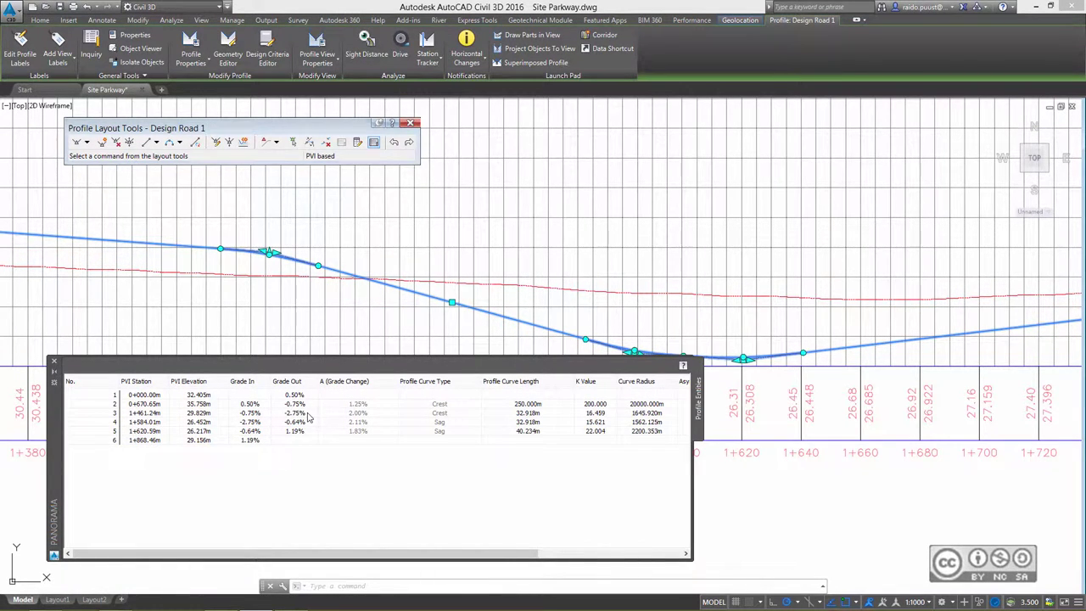
key(Return)
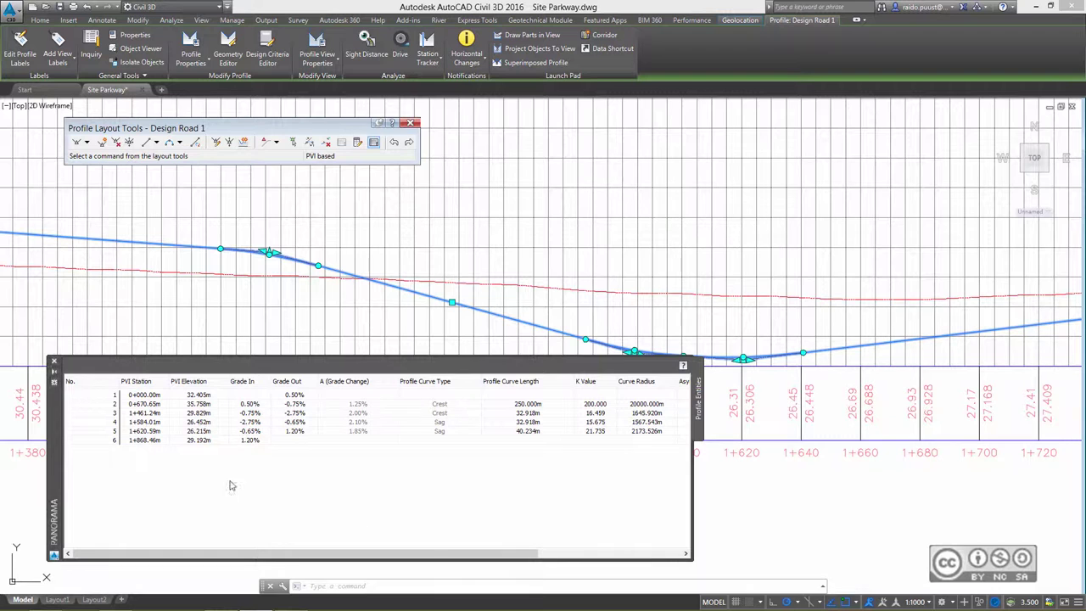
click(53, 365)
Zoom in on the starting end of the Design Road 1 profile view
middle_drag(516, 213, 594, 224)
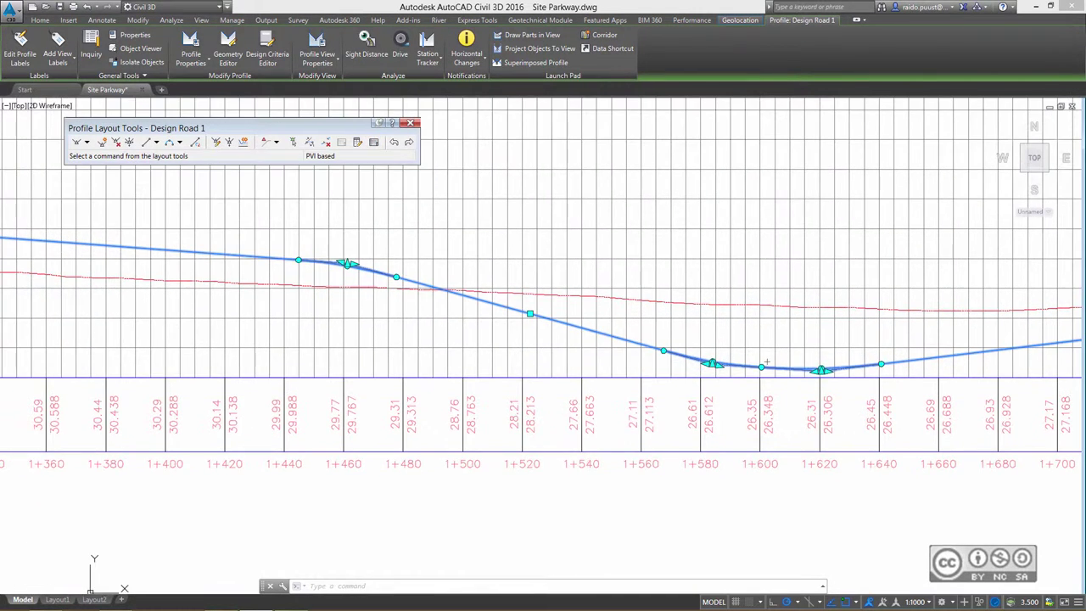
scroll(562, 249, down, 2)
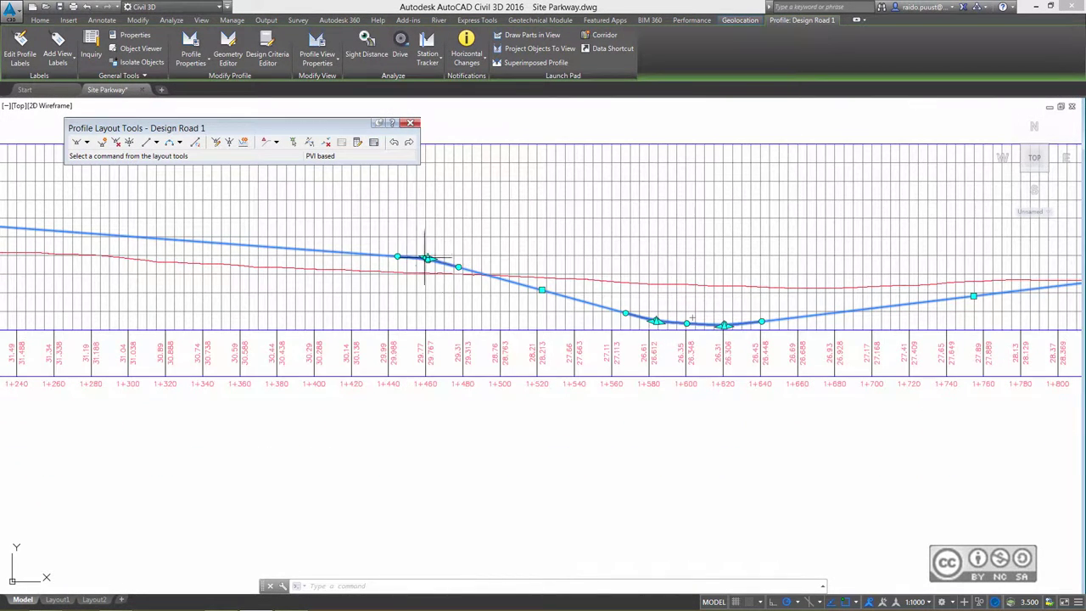
scroll(545, 334, down, 1)
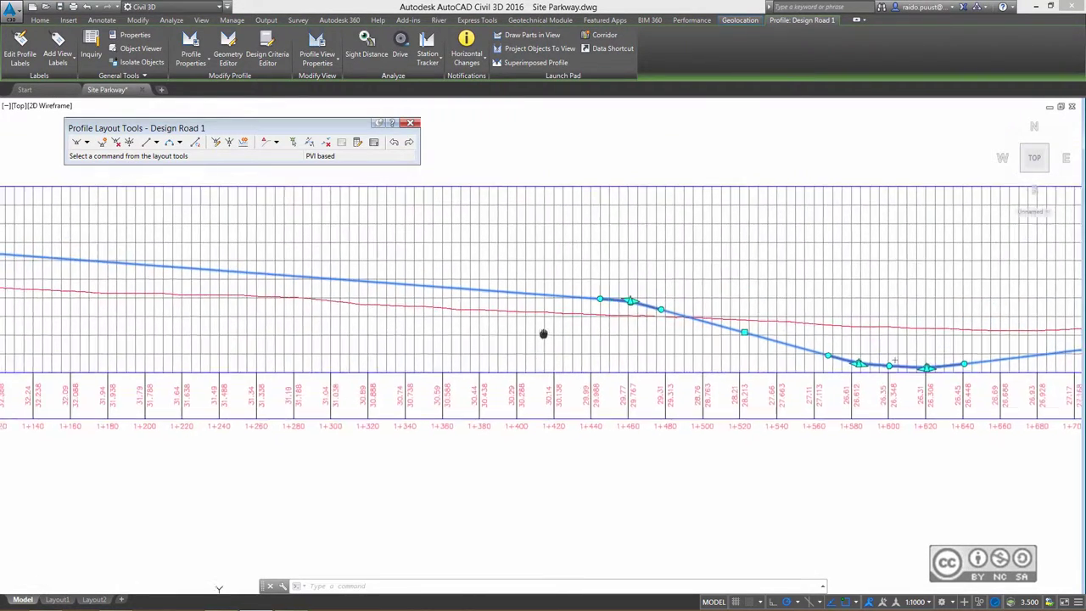
scroll(577, 351, down, 1)
scroll(575, 348, down, 2)
scroll(645, 335, up, 2)
scroll(698, 322, up, 2)
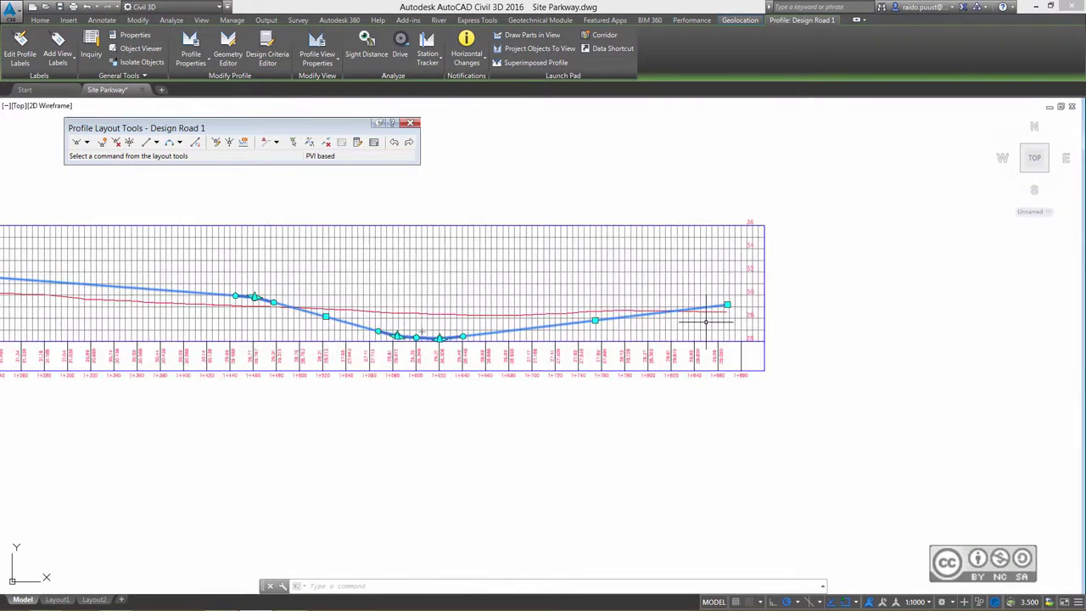
scroll(704, 315, up, 2)
scroll(625, 235, up, 3)
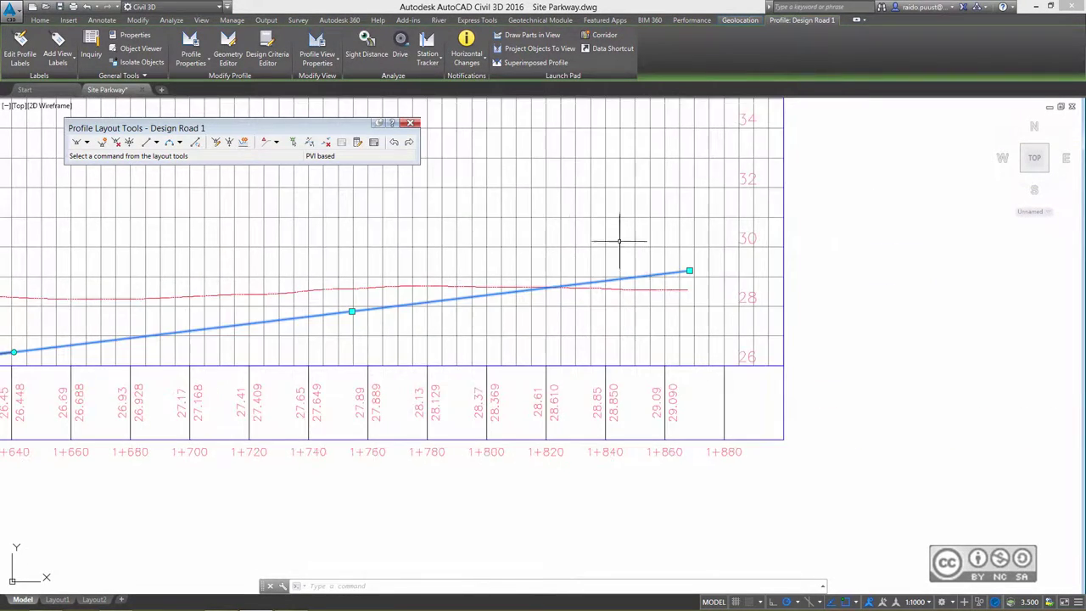
scroll(703, 283, up, 3)
Select the profile's end point, then zoom out so the whole profile view shows
click(635, 246)
scroll(623, 374, down, 2)
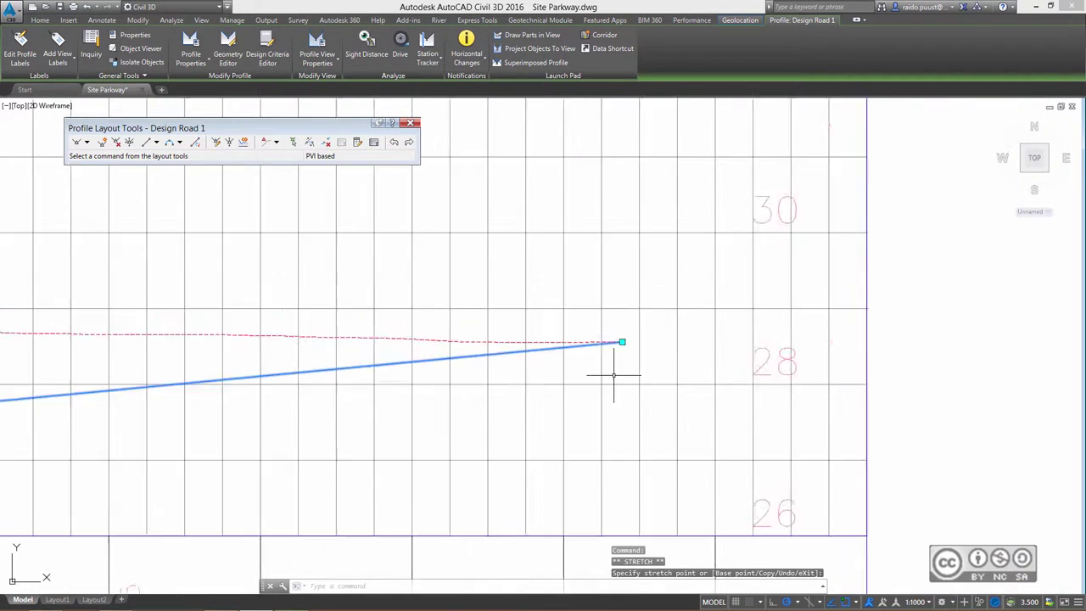
scroll(764, 325, down, 4)
scroll(258, 315, up, 5)
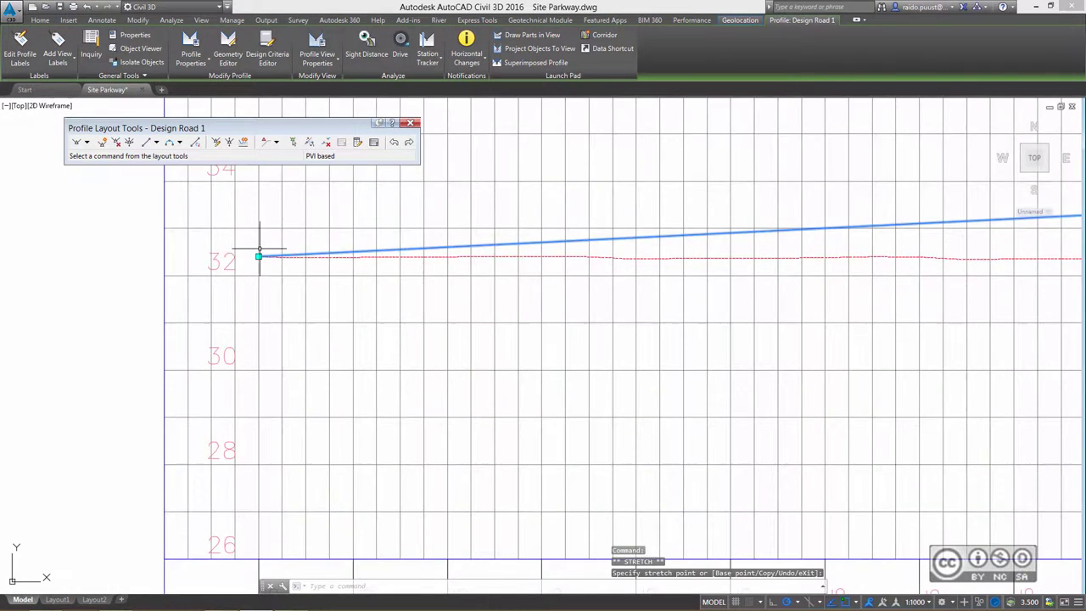
scroll(396, 357, down, 5)
scroll(486, 286, down, 3)
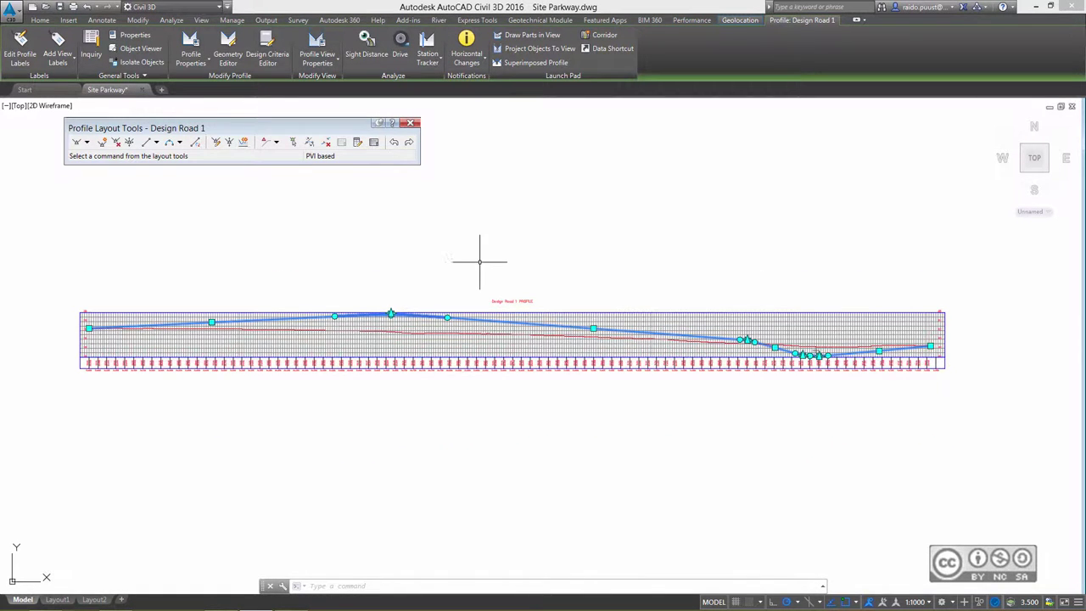
middle_drag(401, 238, 445, 225)
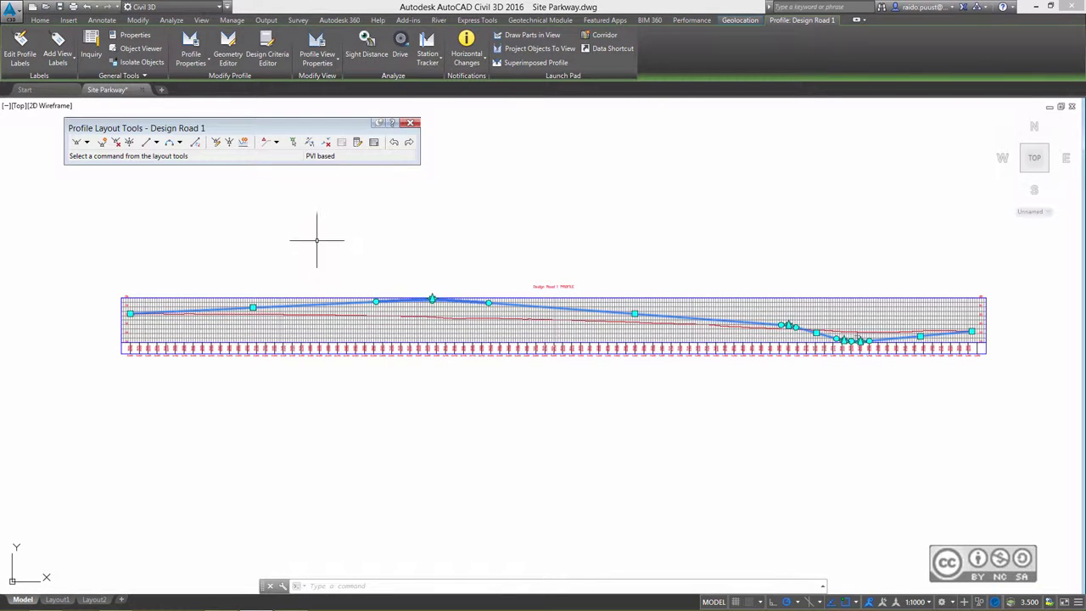
Import the Complete Label Set into Design Road 1's profile labels and apply it
click(20, 50)
scroll(580, 303, up, 10)
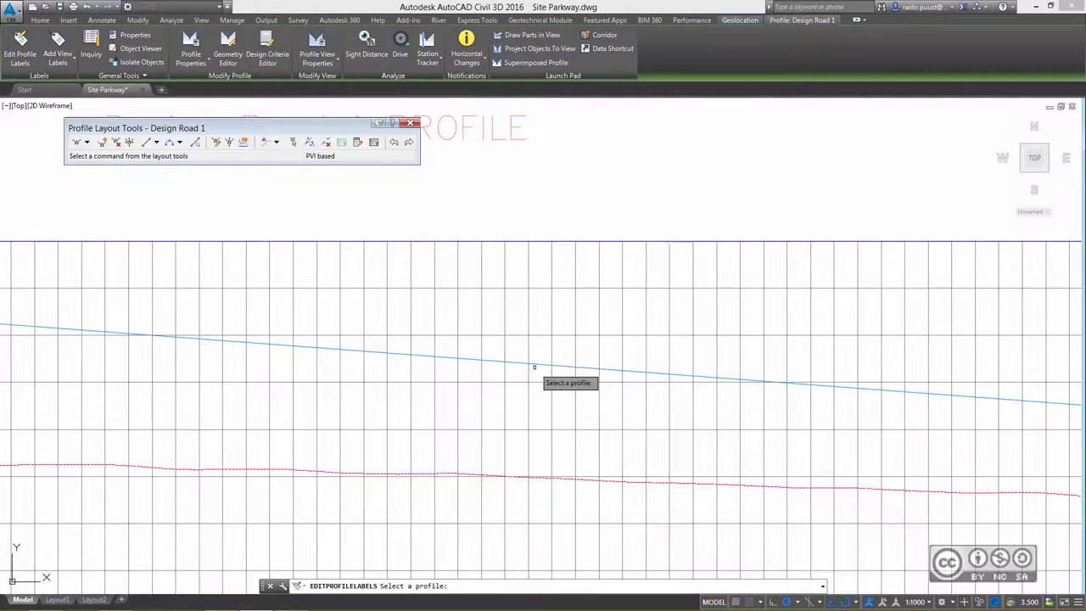
click(538, 365)
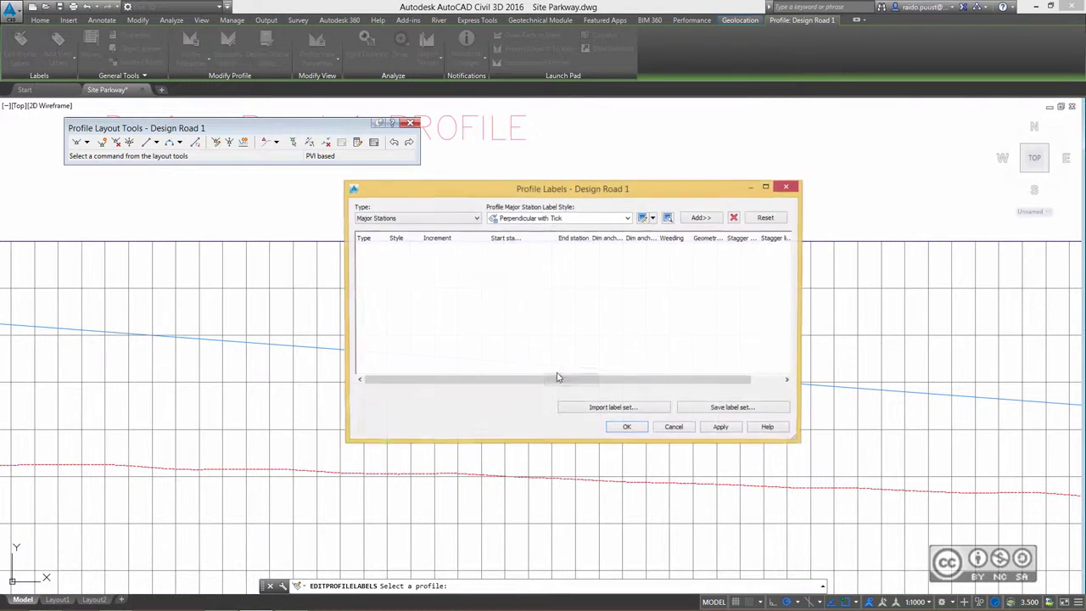
click(591, 411)
click(594, 295)
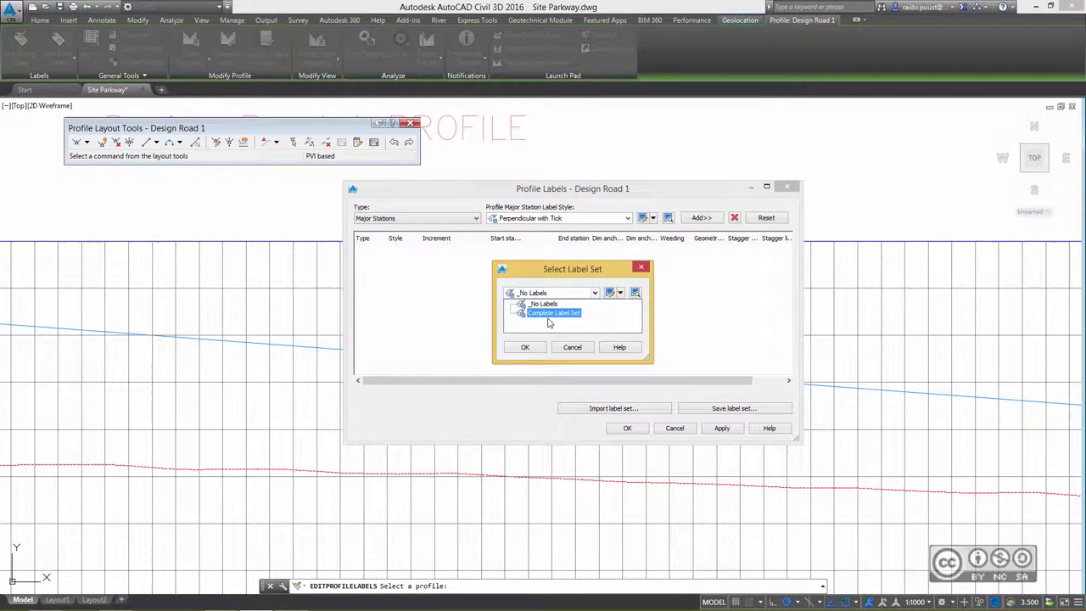
click(566, 341)
click(595, 293)
click(554, 313)
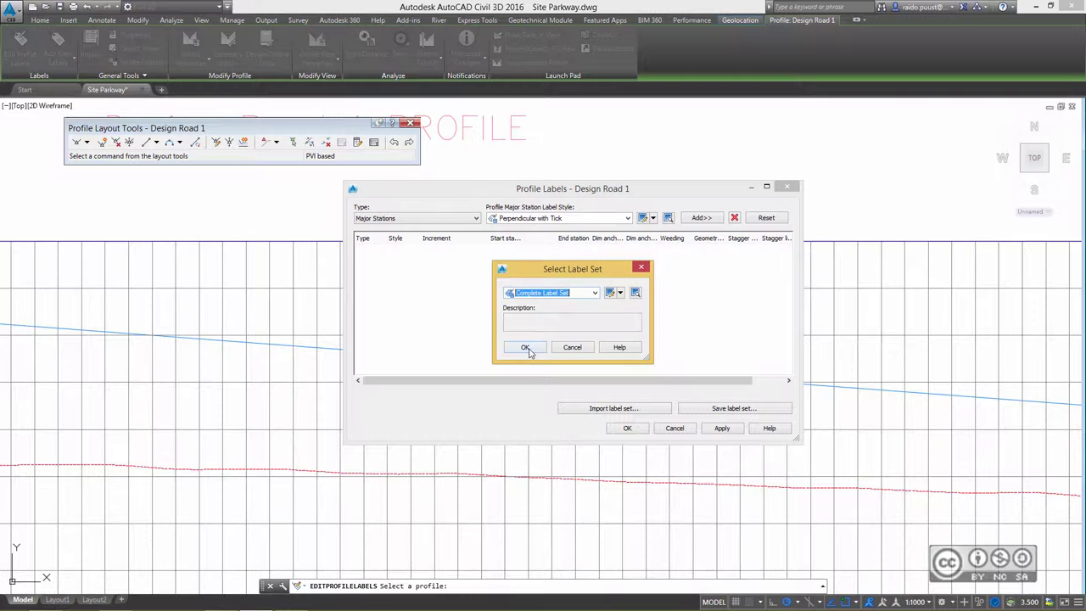
click(525, 347)
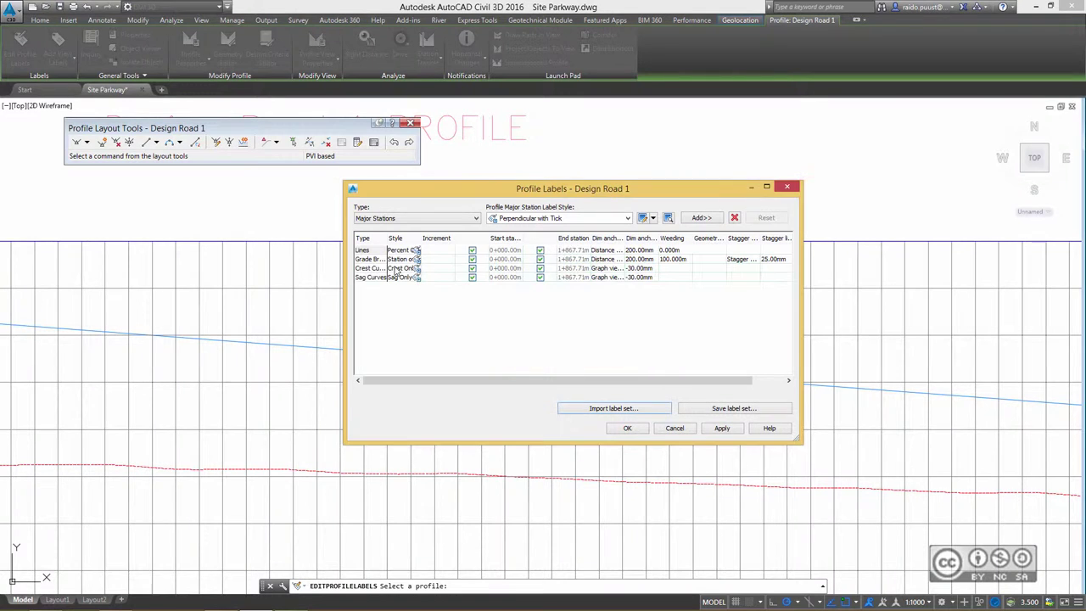
click(627, 429)
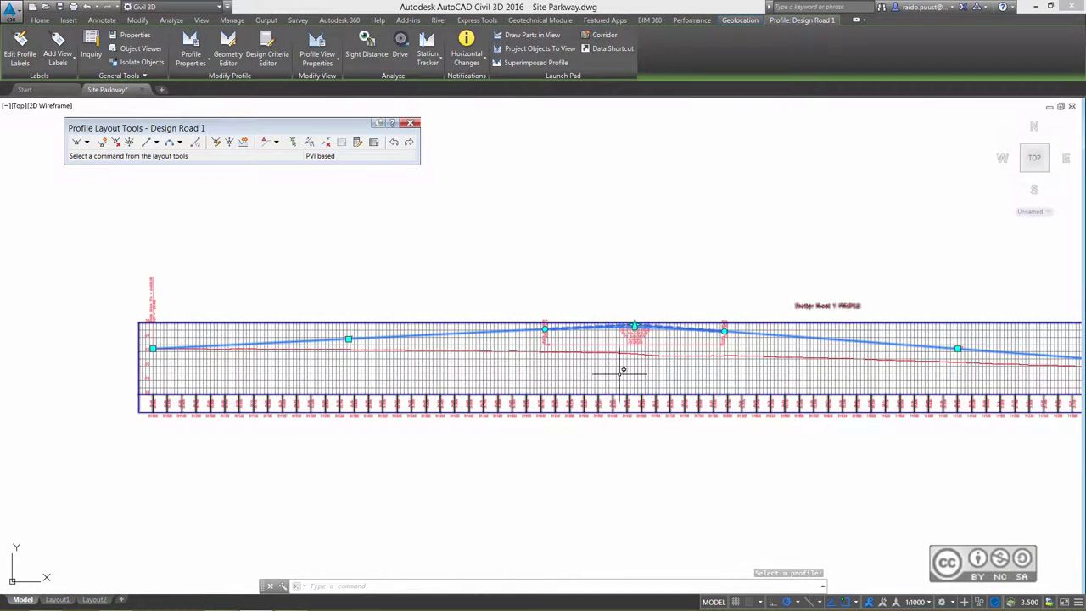
scroll(623, 370, up, 2)
scroll(589, 337, up, 2)
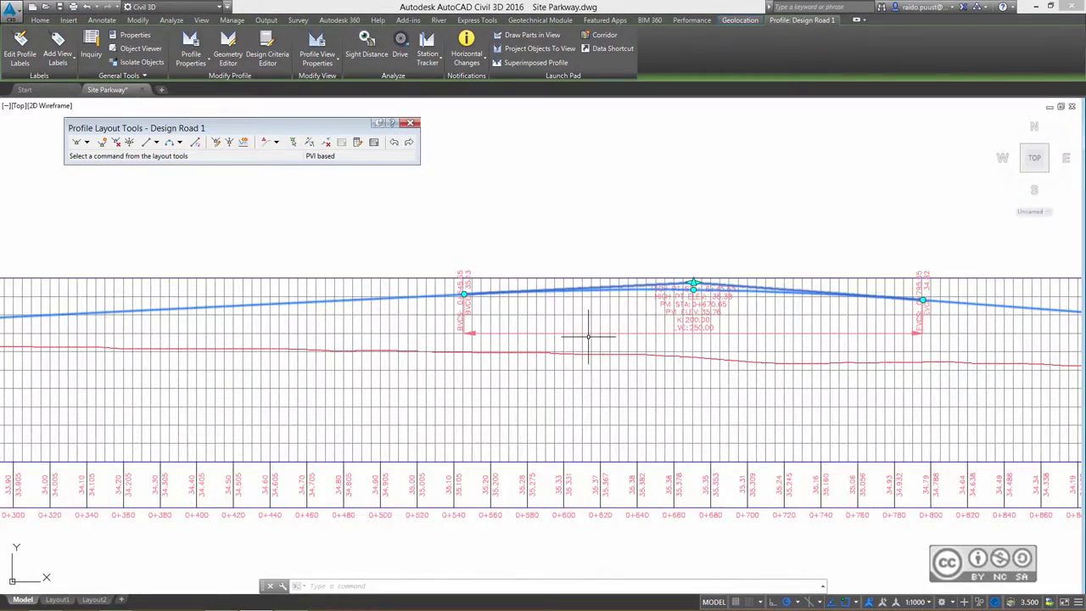
scroll(589, 337, down, 1)
scroll(589, 345, up, 2)
scroll(337, 352, down, 5)
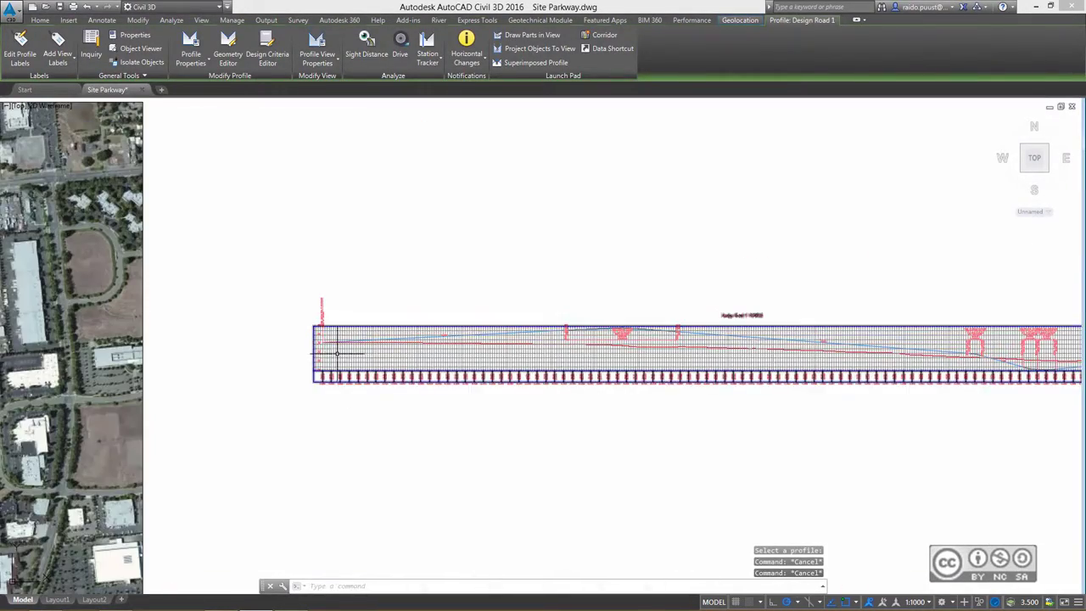
middle_drag(337, 352, 684, 298)
middle_drag(331, 255, 481, 244)
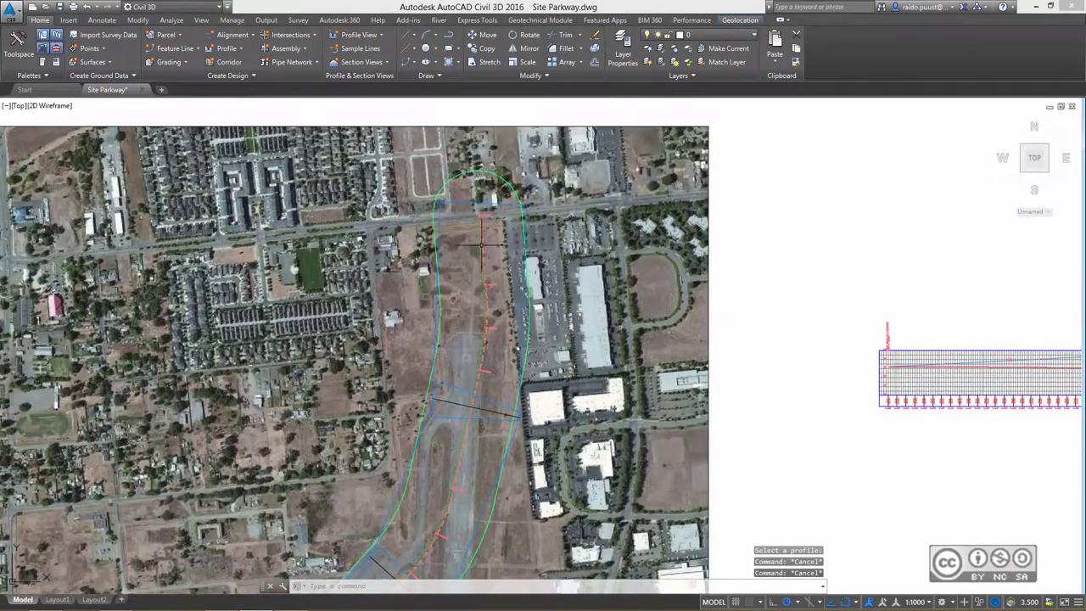
scroll(482, 245, up, 3)
scroll(481, 245, up, 1)
click(474, 244)
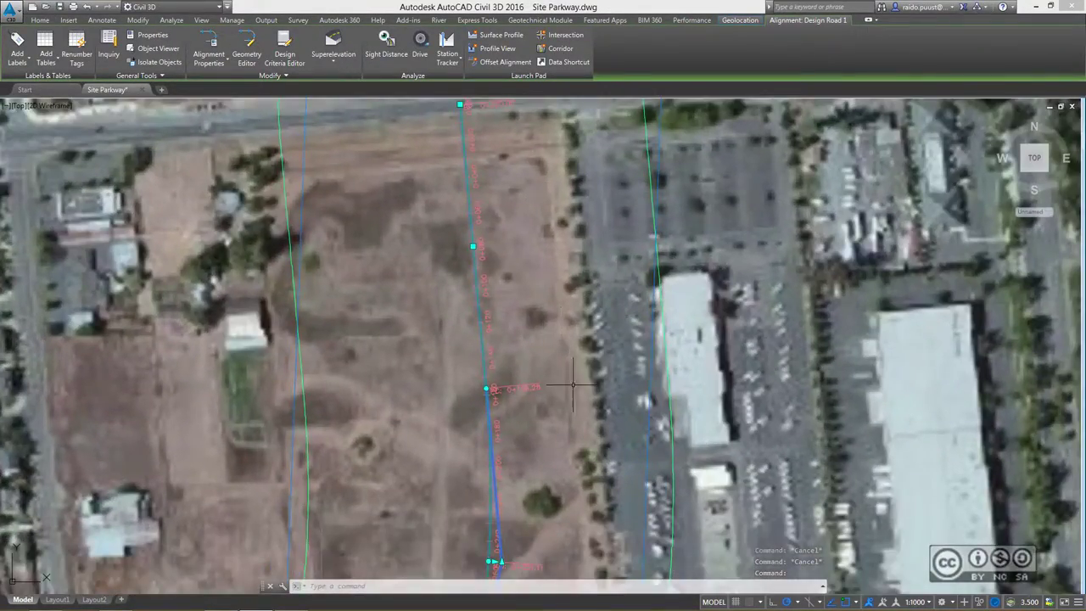
middle_drag(574, 381, 577, 195)
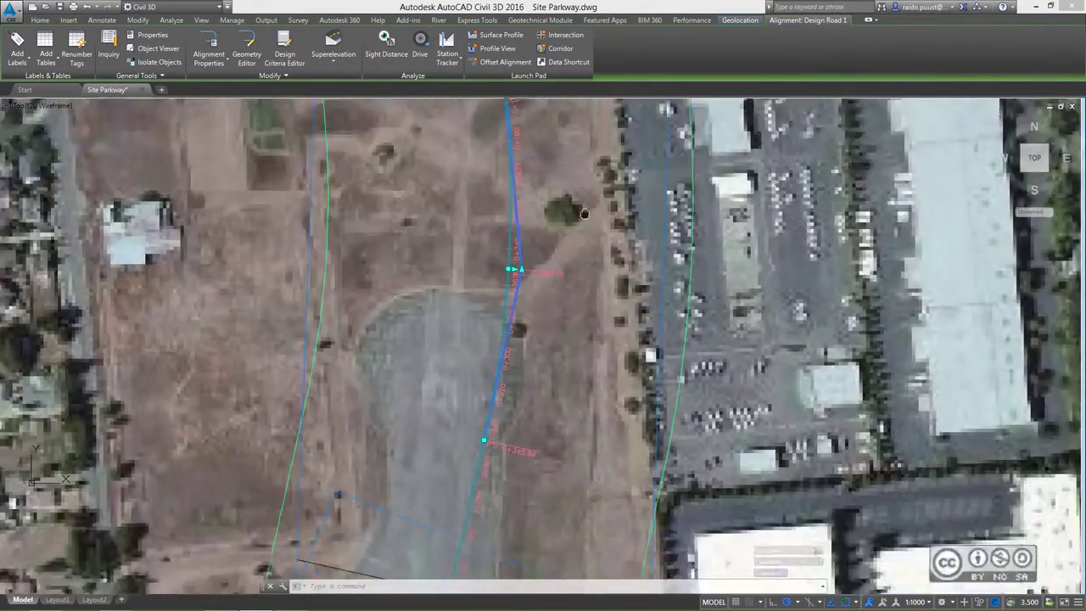
middle_drag(582, 475, 582, 270)
middle_drag(576, 346, 564, 365)
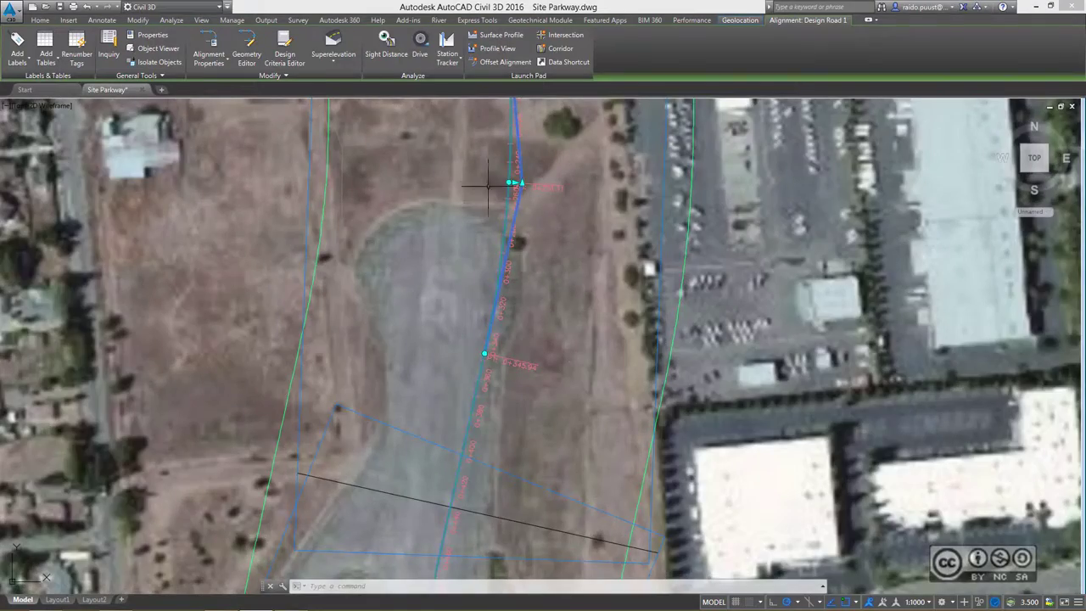
scroll(532, 206, down, 2)
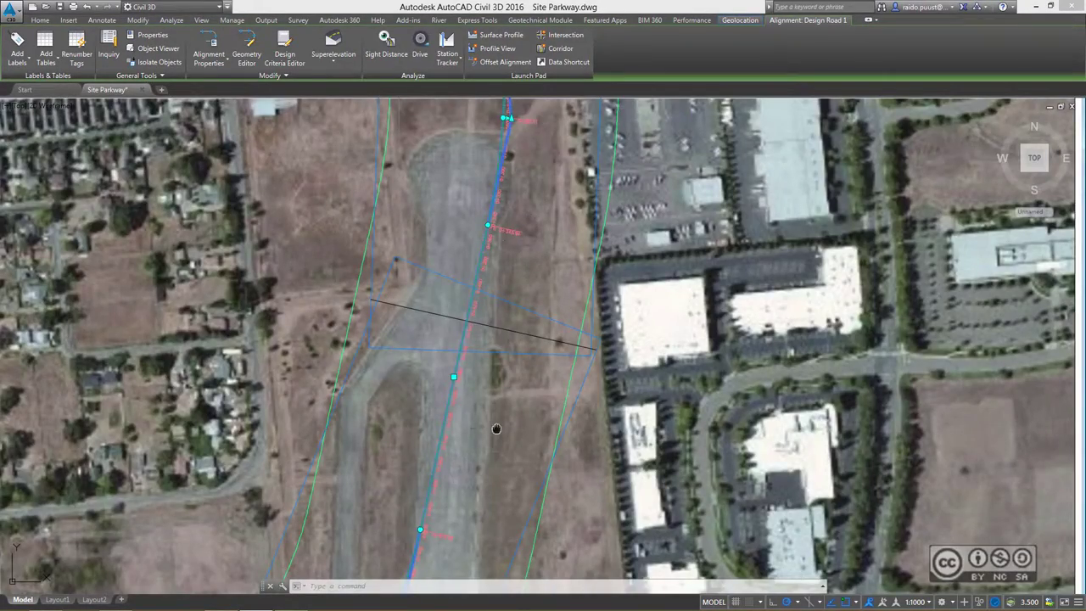
middle_drag(497, 429, 514, 370)
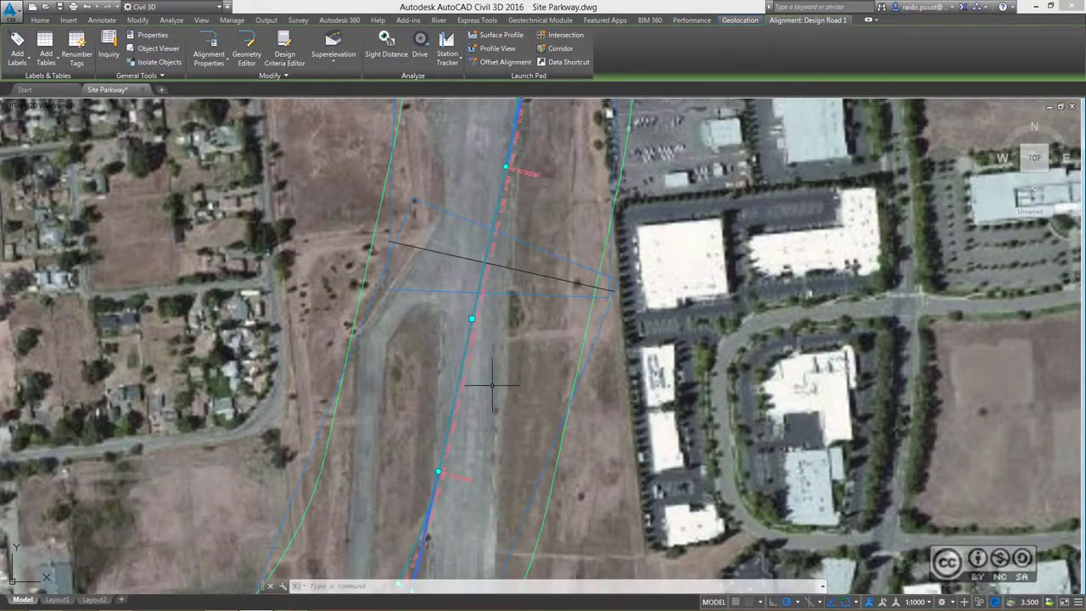
scroll(491, 386, down, 3)
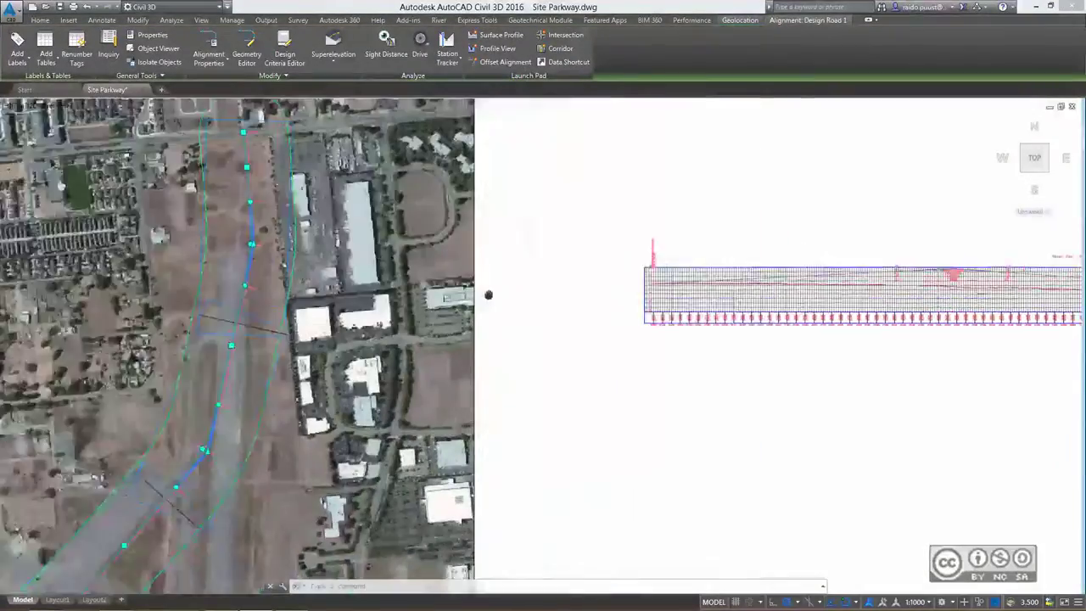
middle_drag(489, 295, 195, 343)
scroll(824, 322, up, 2)
scroll(823, 322, up, 3)
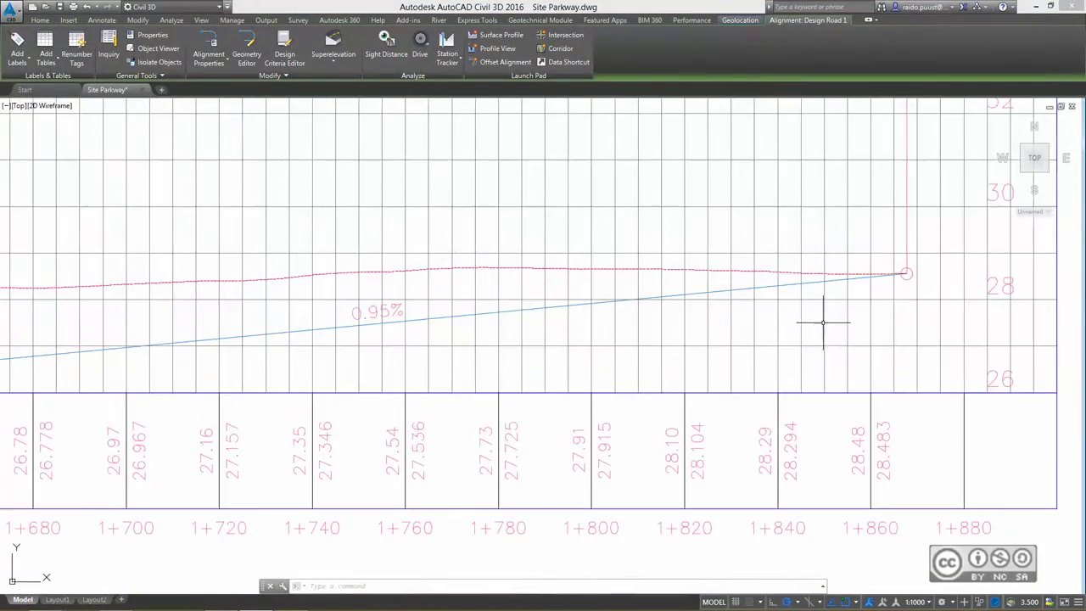
scroll(497, 294, down, 4)
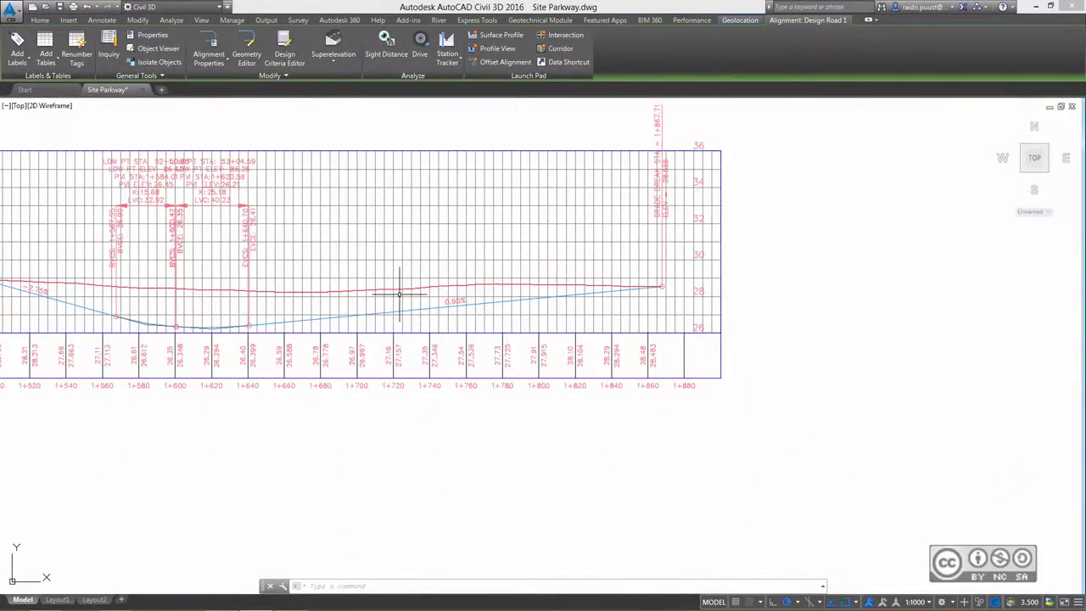
middle_drag(285, 298, 553, 302)
scroll(520, 310, down, 3)
middle_drag(178, 289, 582, 262)
scroll(748, 359, down, 3)
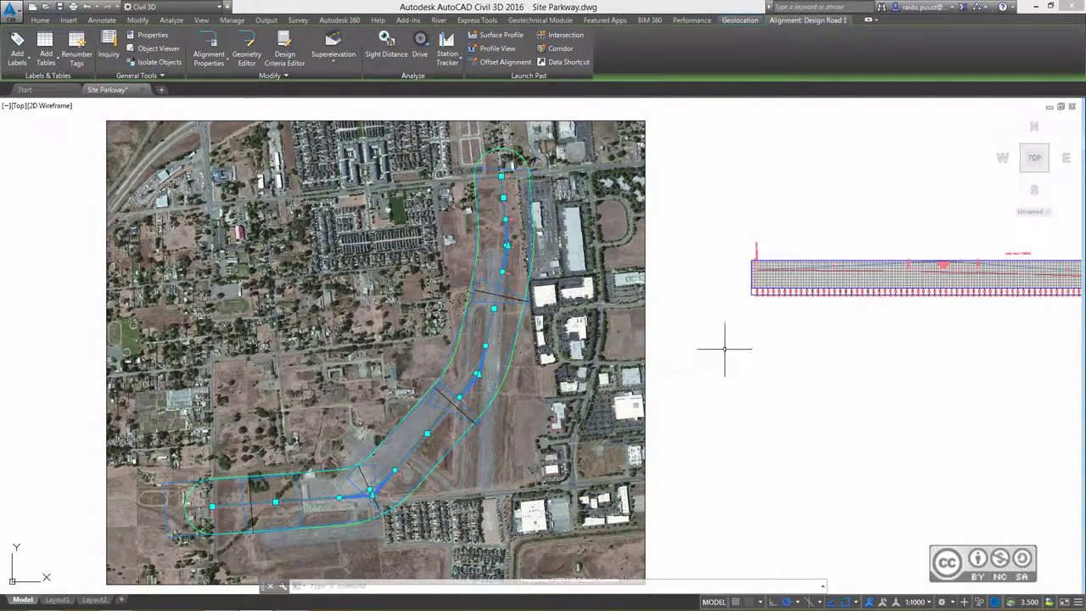
middle_drag(837, 388, 775, 366)
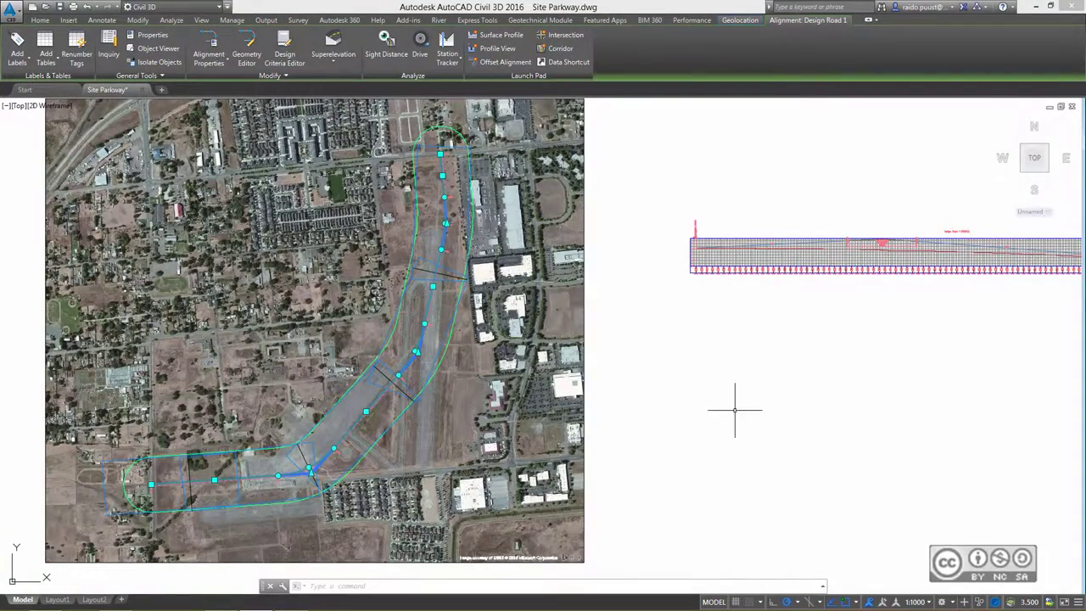
Choose the Basic Assembly from the Assemblies tool palette
click(40, 20)
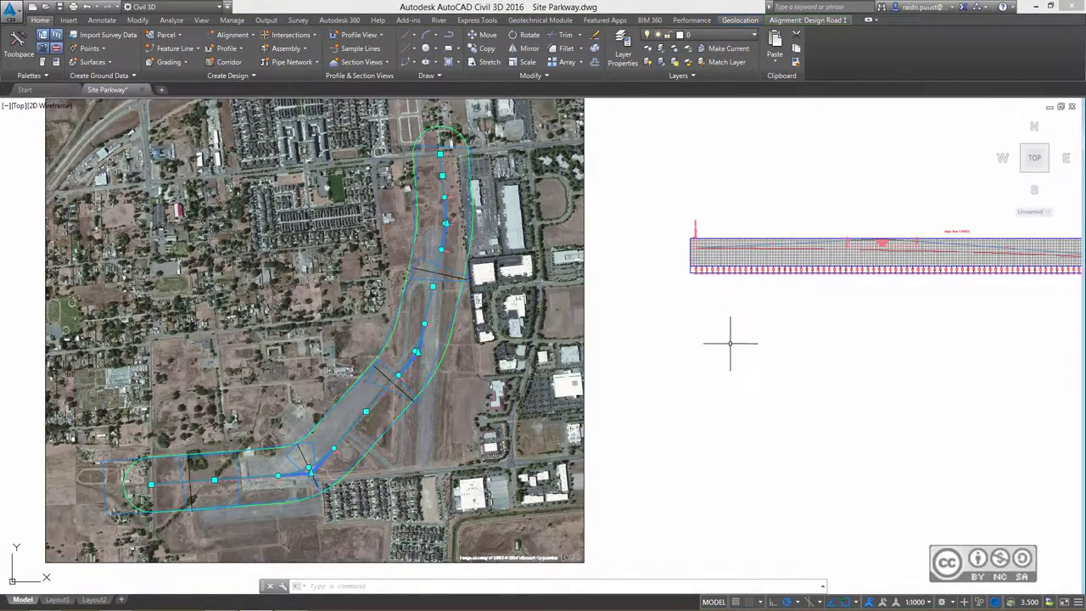
middle_drag(732, 328, 698, 334)
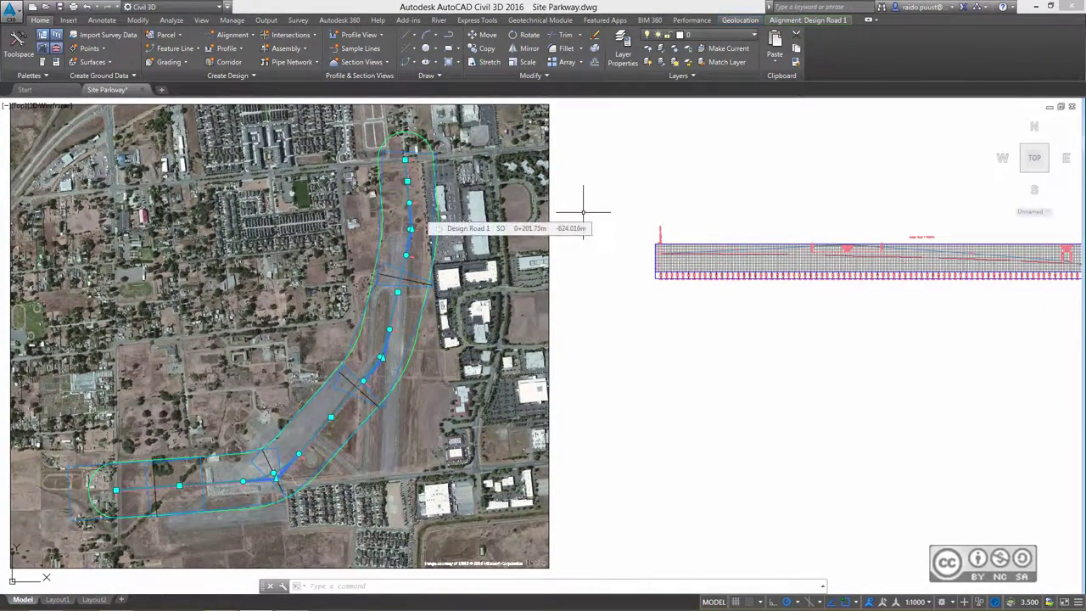
click(42, 35)
click(93, 242)
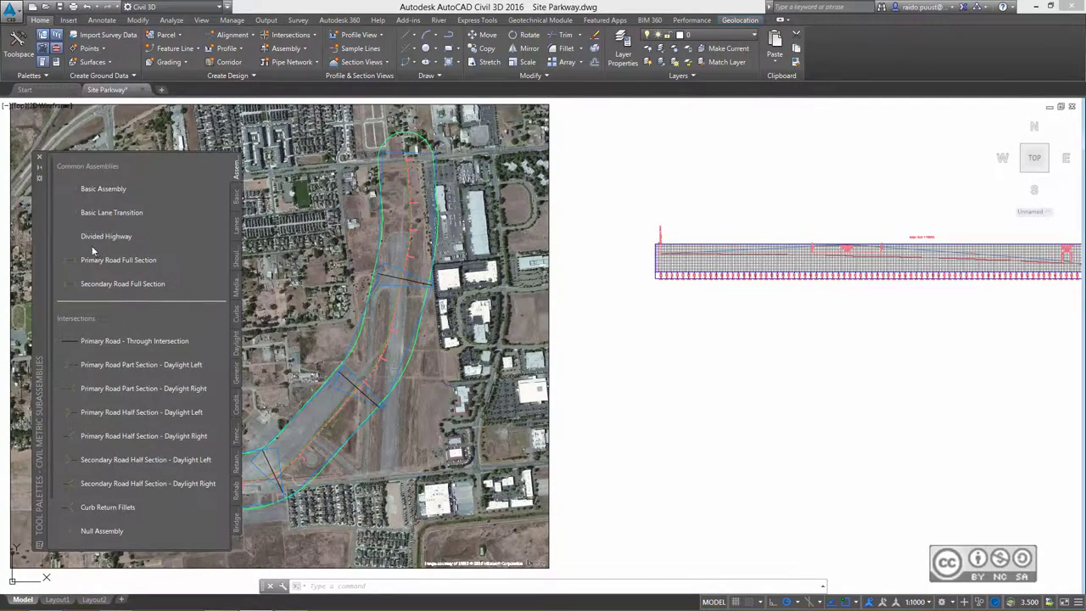
click(103, 189)
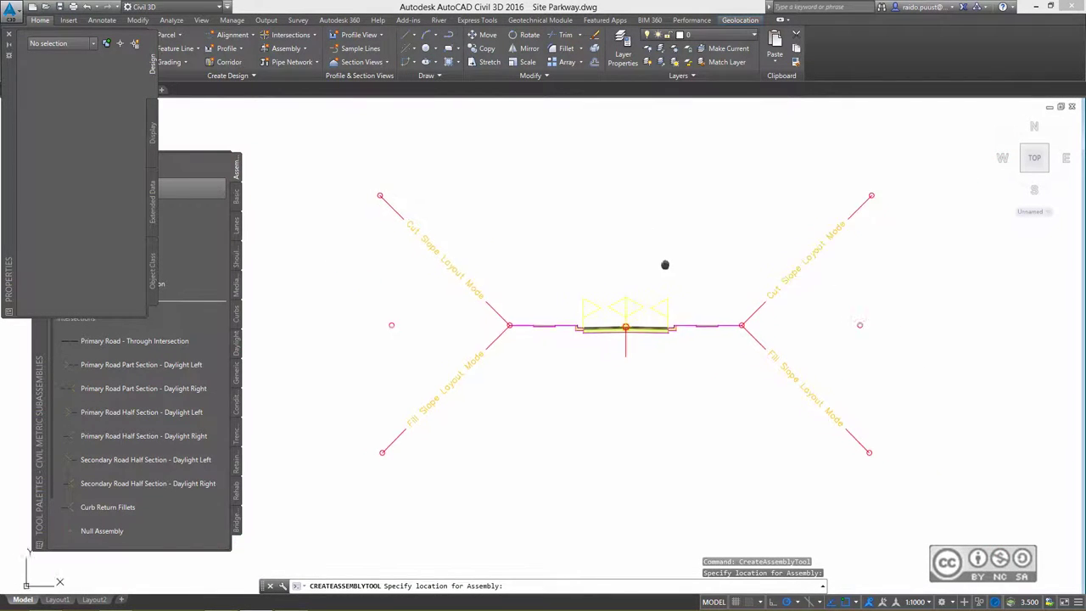
Cancel the assembly placement and zoom out to the whole site drawing
middle_drag(652, 266, 625, 264)
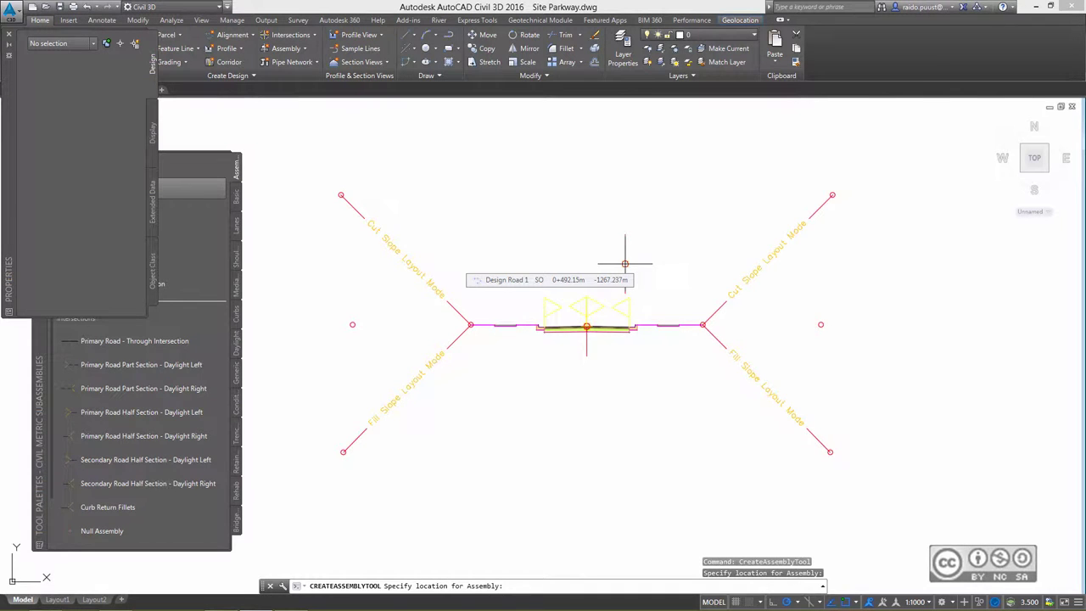
scroll(528, 356, down, 1)
scroll(557, 376, down, 3)
scroll(594, 374, down, 2)
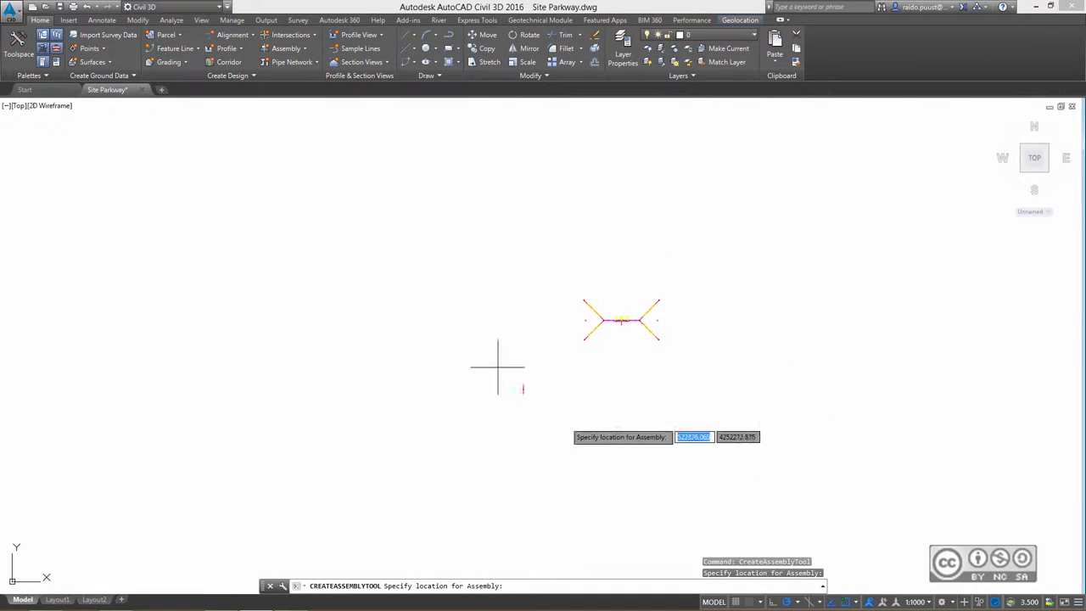
scroll(536, 308, down, 3)
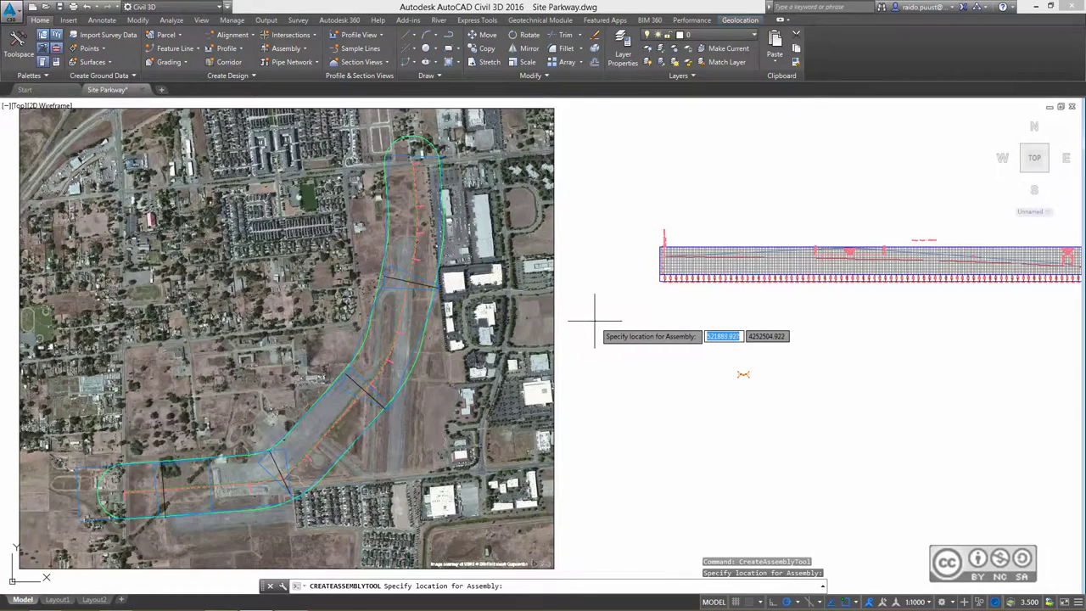
key(Escape)
click(45, 564)
click(706, 353)
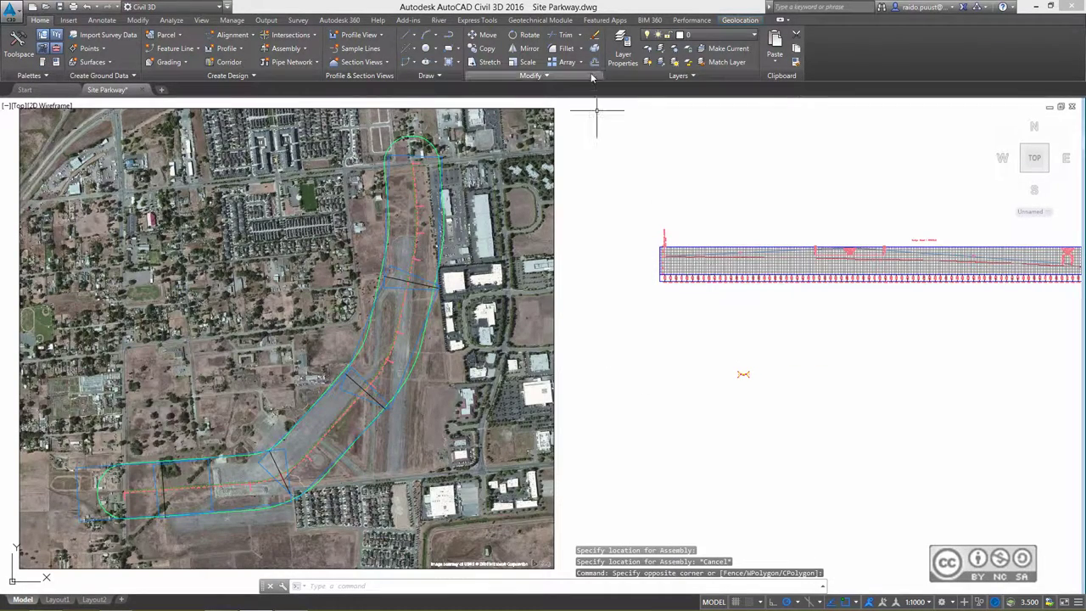
Create the Site Parkway corridor from Design Road 1 and Basic Assembly, targeting AIM_Existing_Ground
click(231, 66)
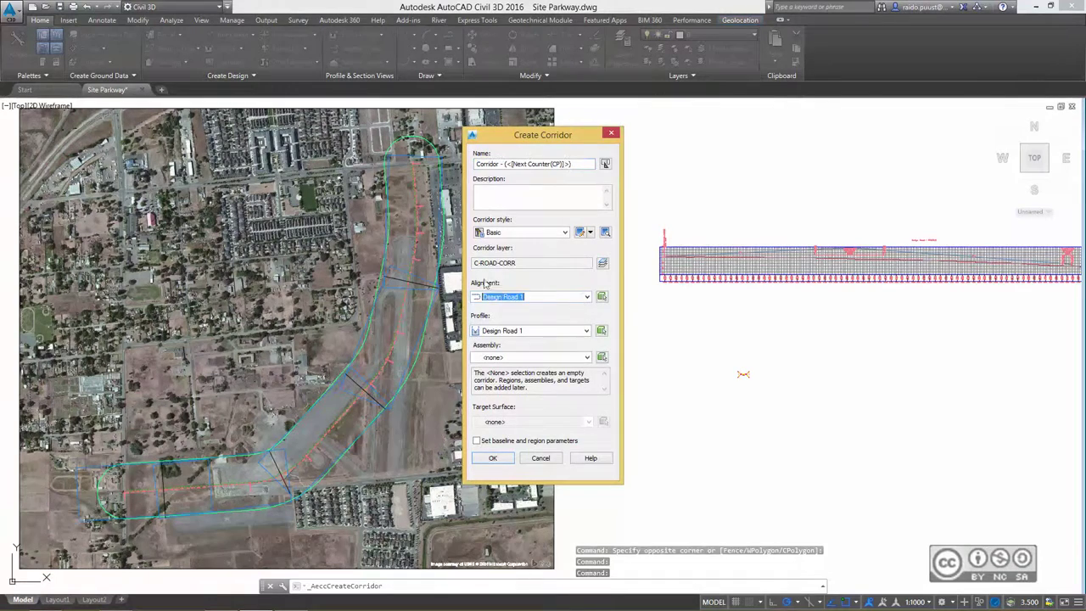
click(507, 331)
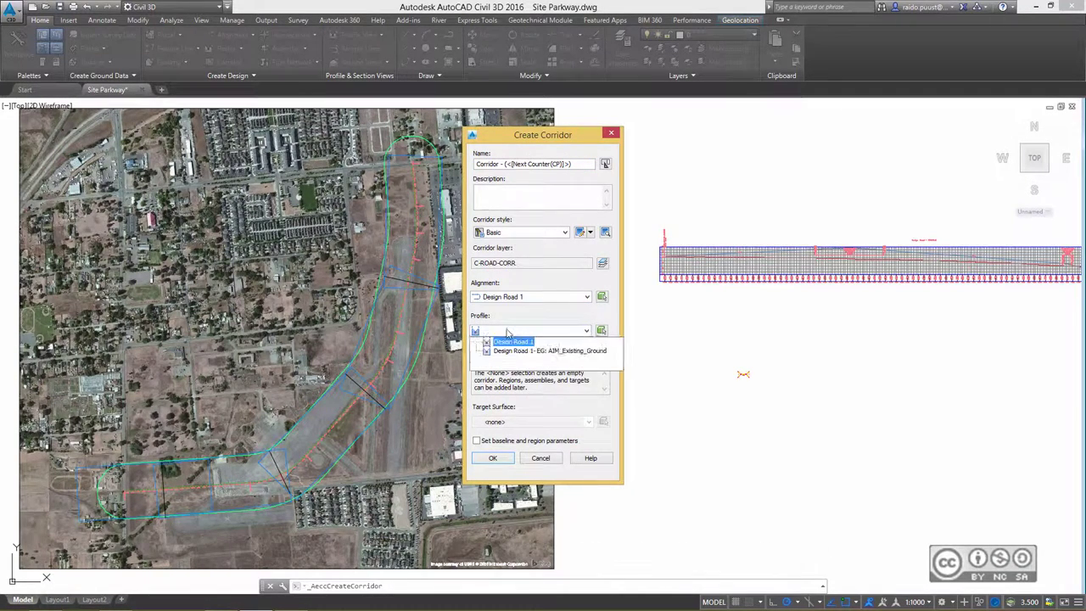
click(509, 341)
click(524, 356)
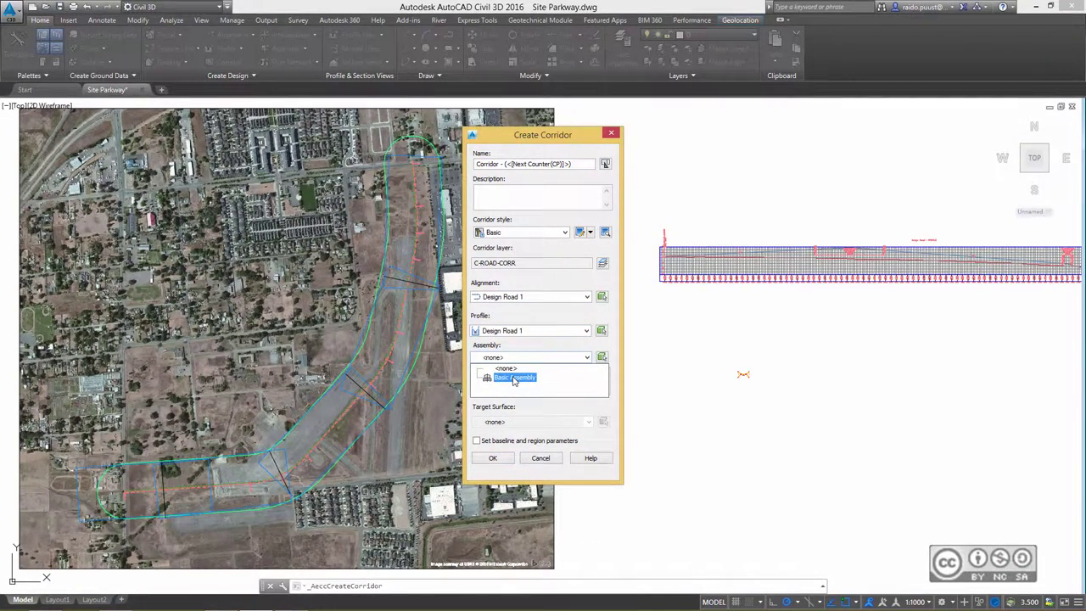
click(514, 379)
click(502, 423)
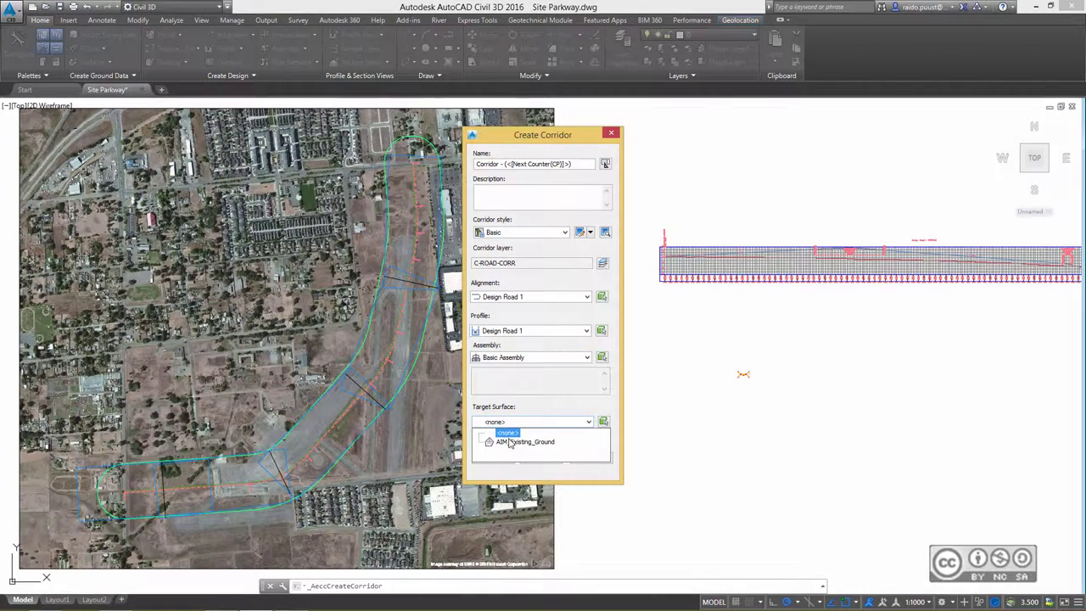
click(509, 442)
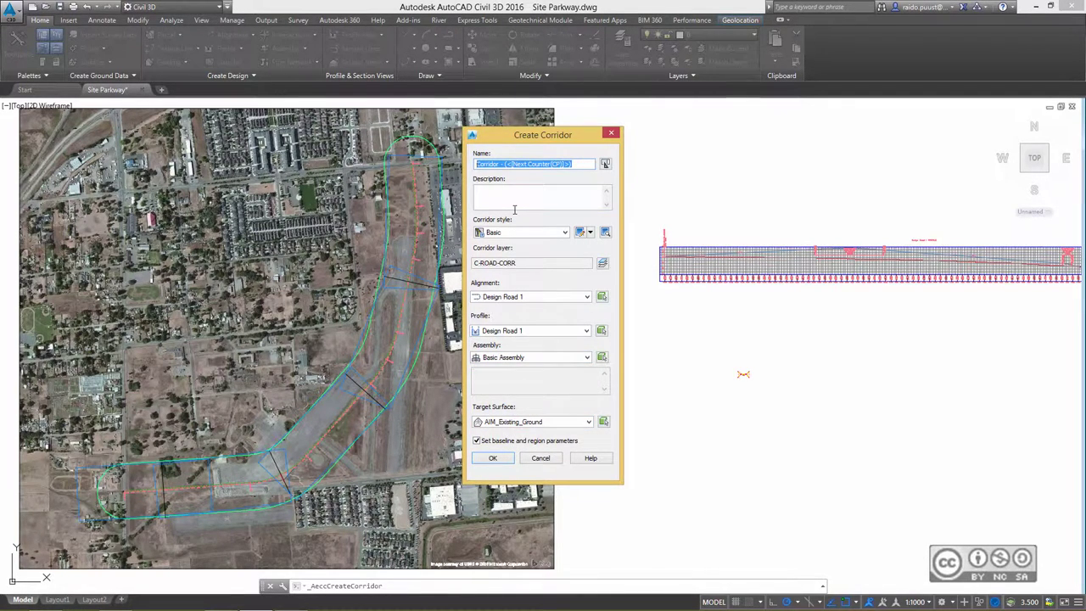
text(Site Parkway)
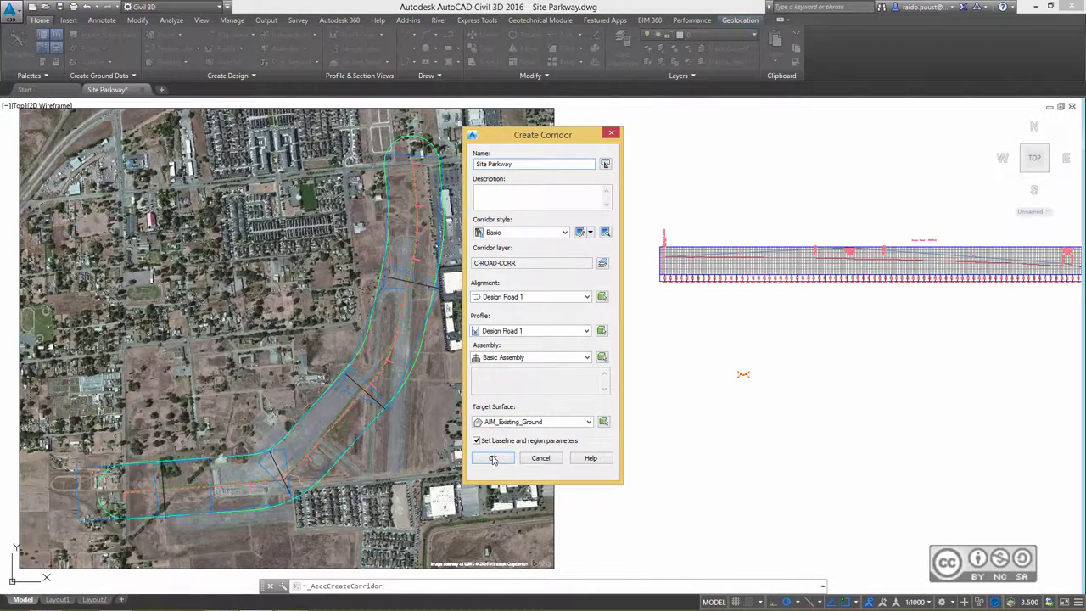
click(493, 459)
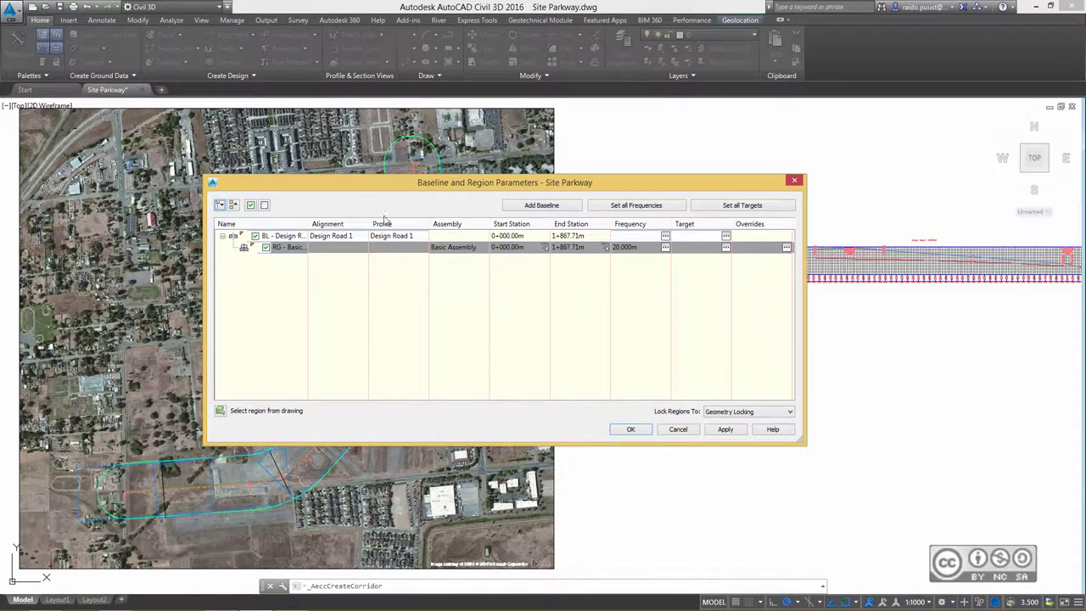
Set the region's assembly frequencies (5 m tangent), apply, and rebuild the corridor
click(633, 210)
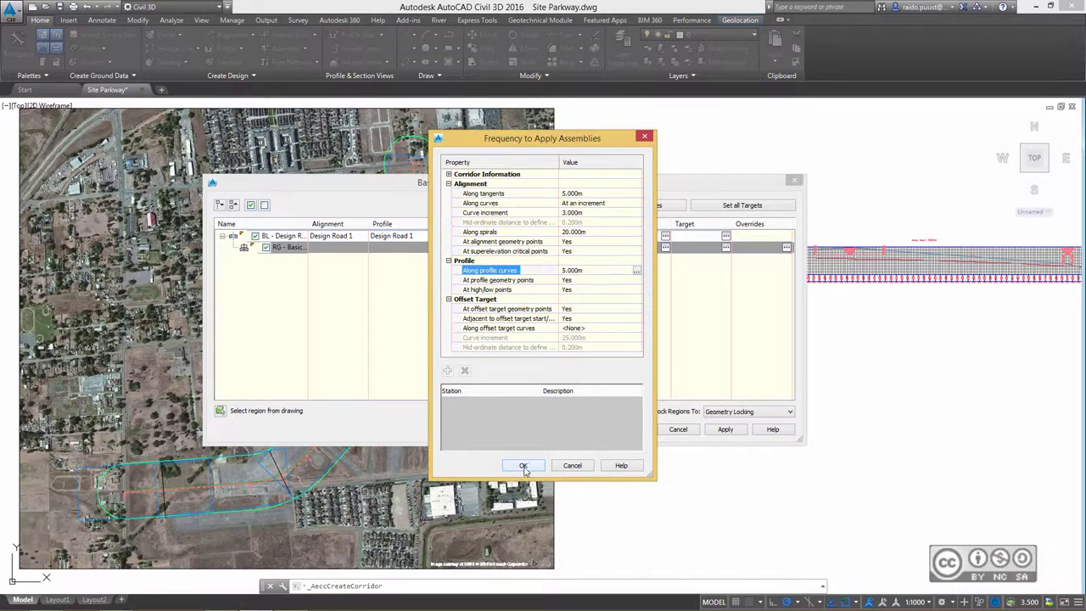
click(524, 467)
click(711, 434)
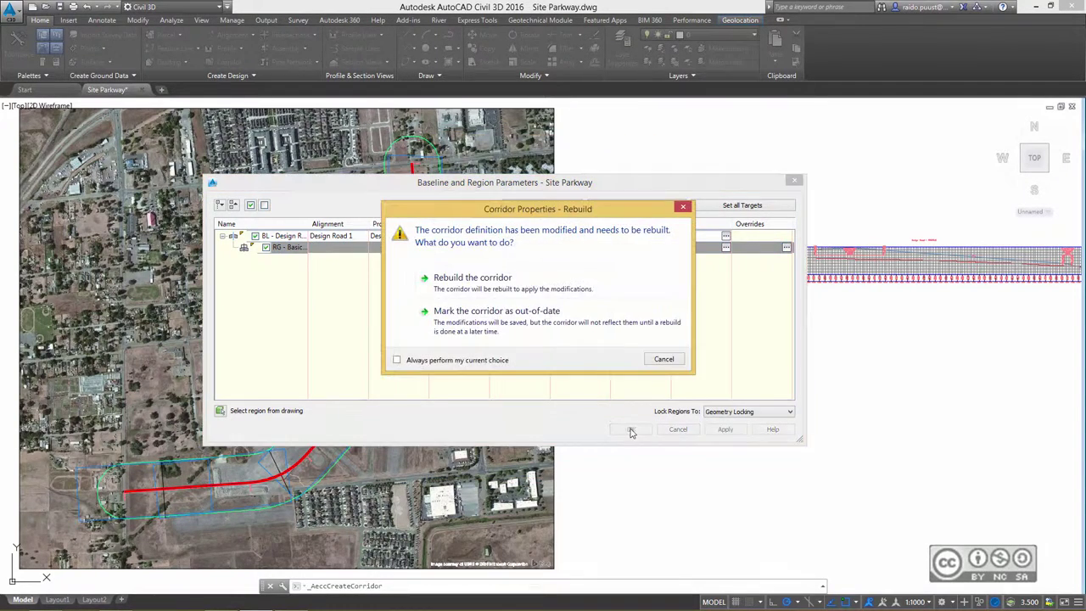
click(425, 281)
click(630, 431)
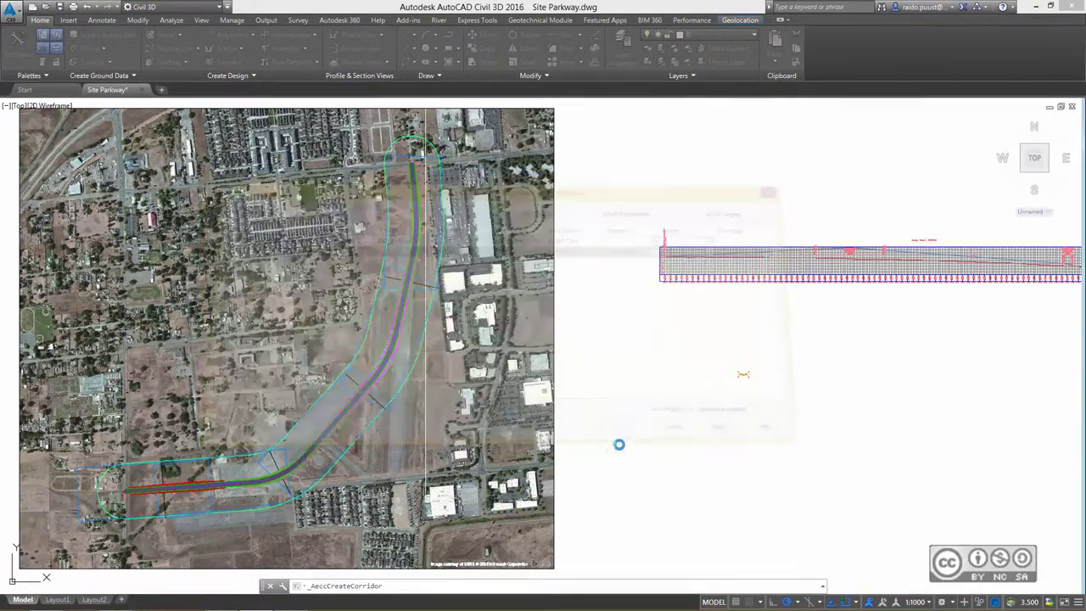
scroll(489, 340, down, 1)
scroll(461, 360, up, 4)
Add a new surface to the Site Parkway corridor in Corridor Properties
scroll(461, 358, up, 3)
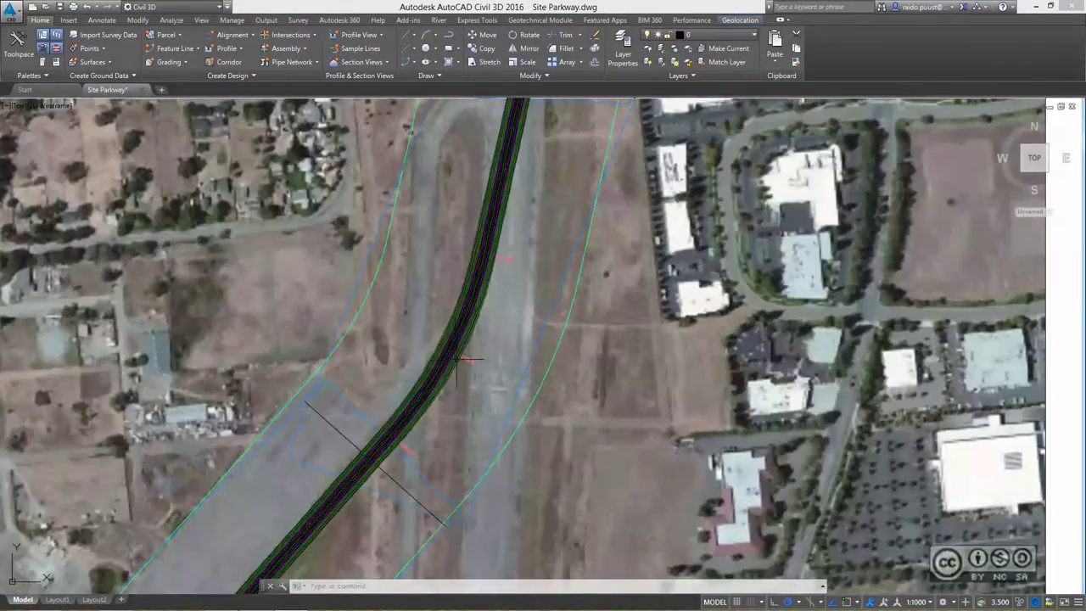
double_click(539, 242)
click(368, 201)
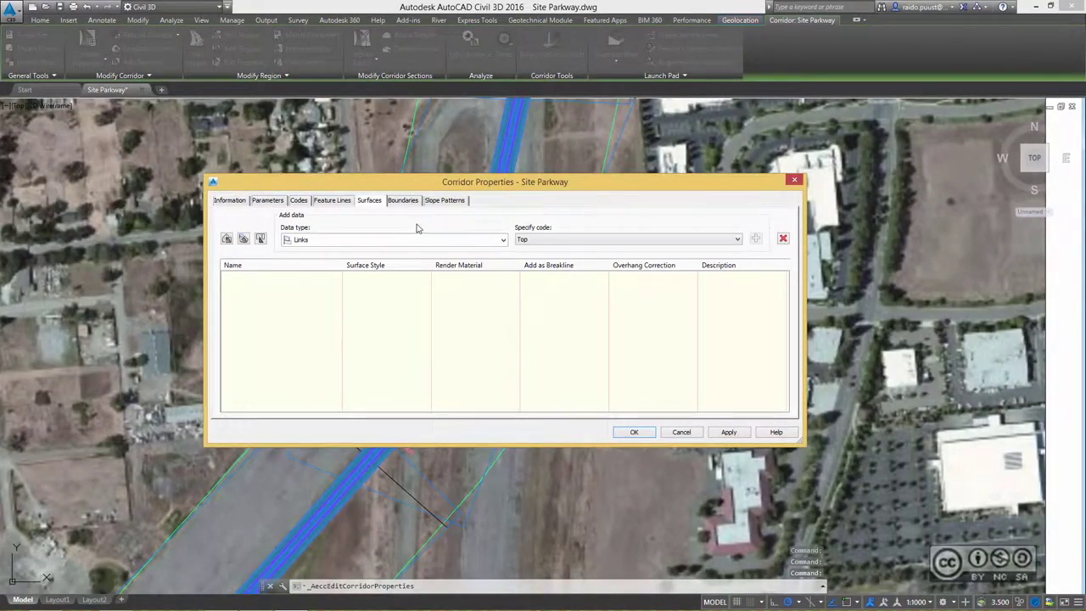
click(227, 239)
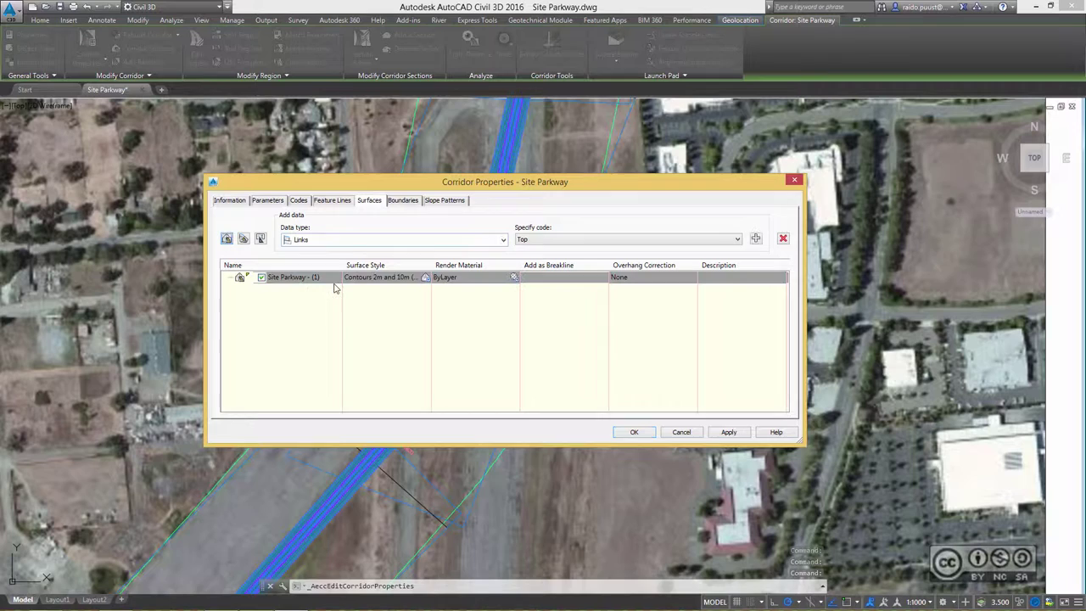
Make corridor extents the surface's outer boundary and rebuild the corridor
click(402, 200)
right_click(293, 232)
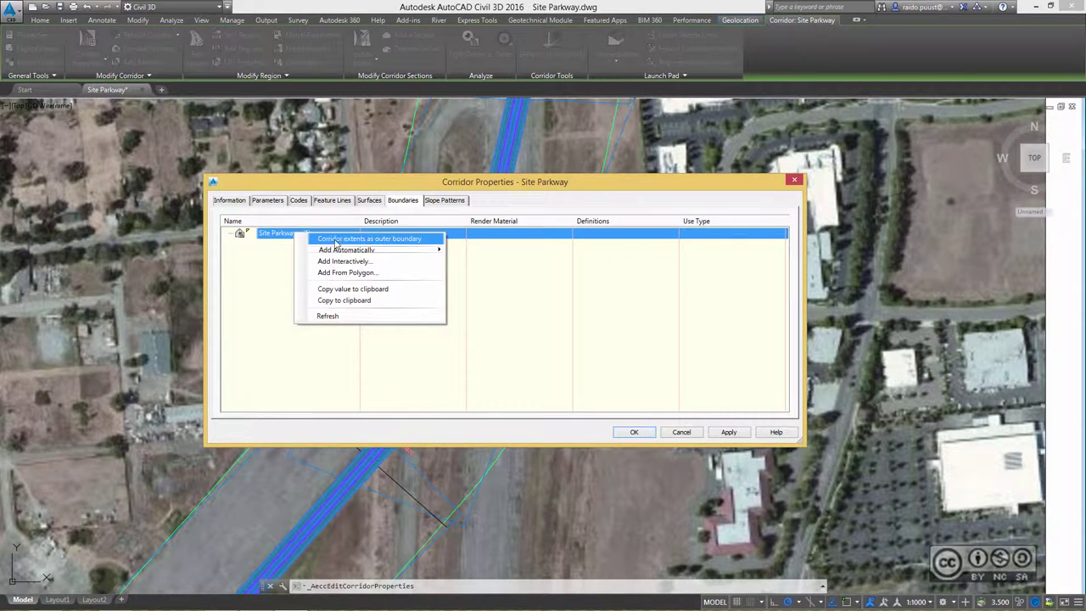
click(332, 238)
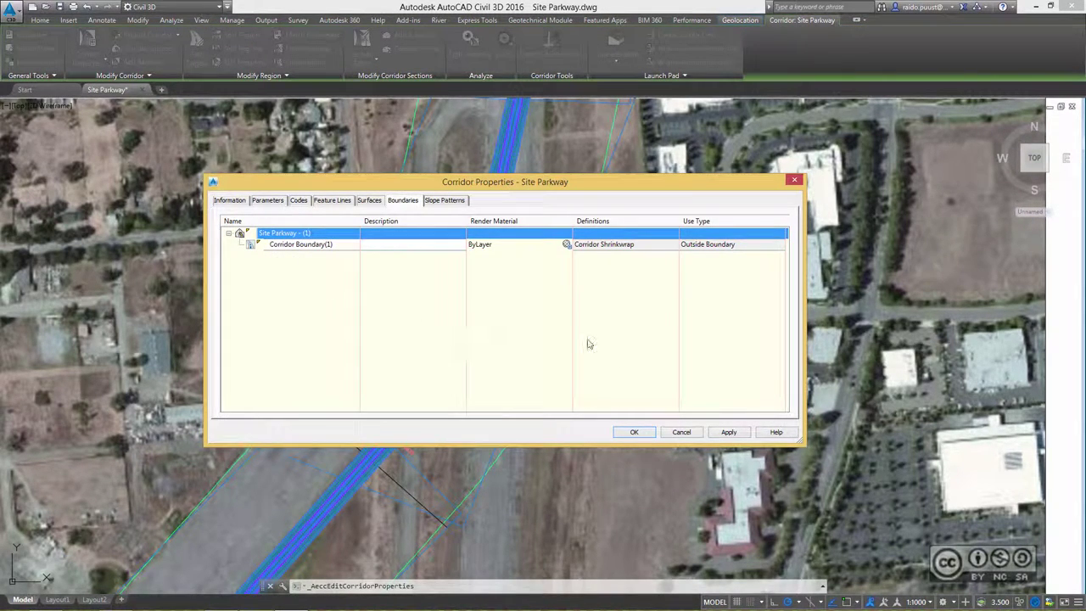
key(Return)
click(473, 278)
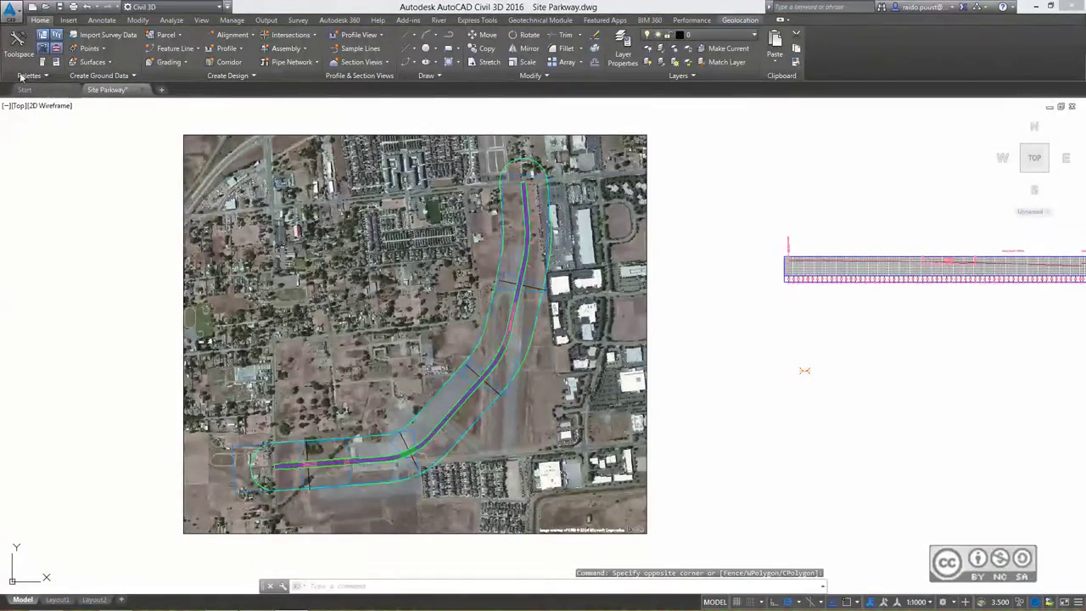
click(18, 44)
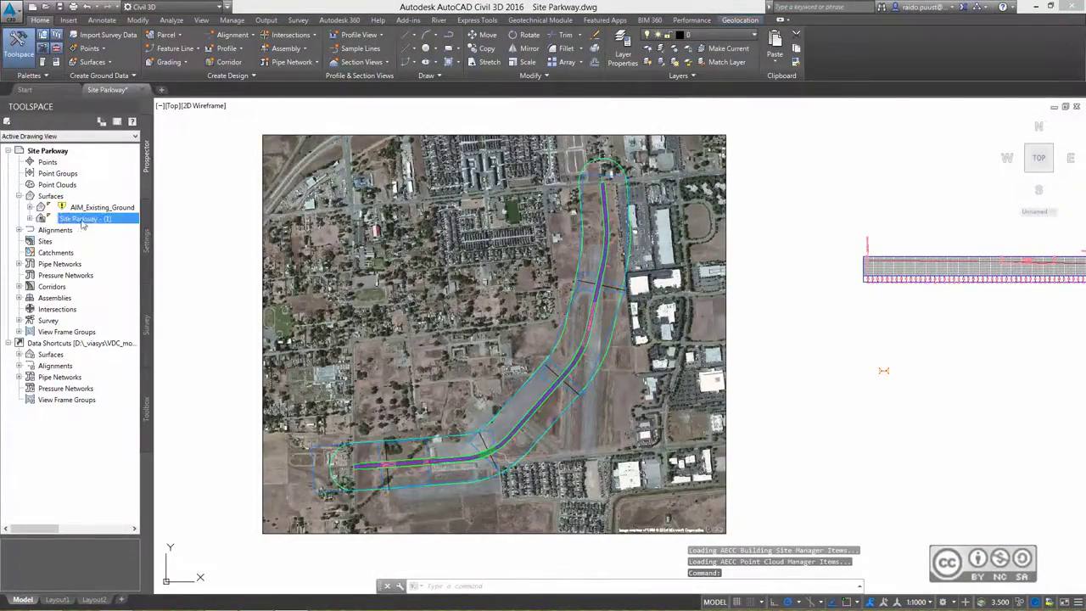
Select the Site Parkway - (1) surface from Prospector and orbit it in Object Viewer
click(29, 218)
right_click(85, 219)
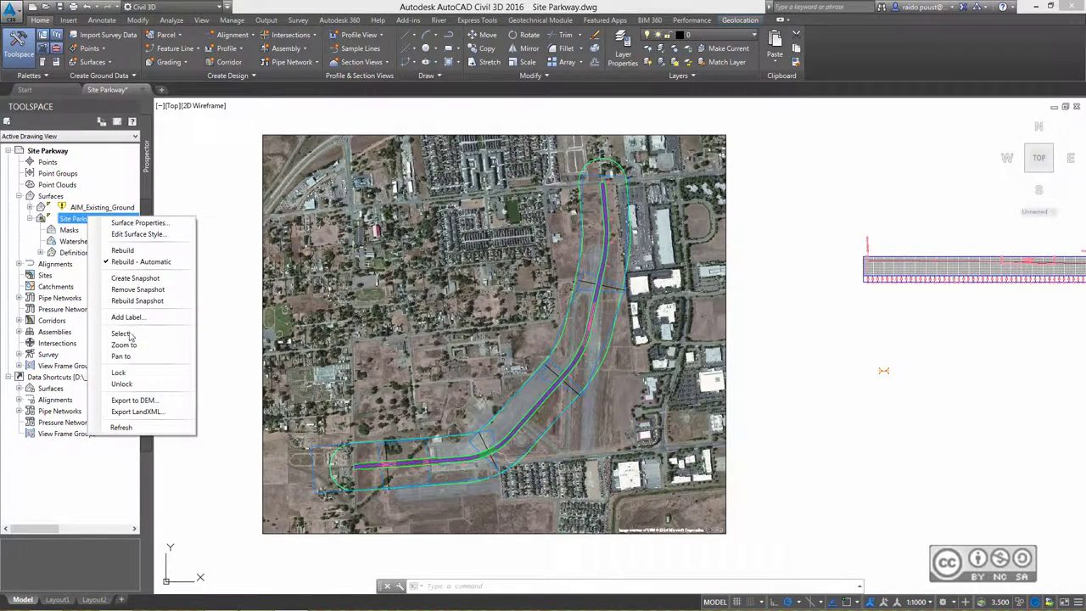
click(130, 336)
right_click(452, 251)
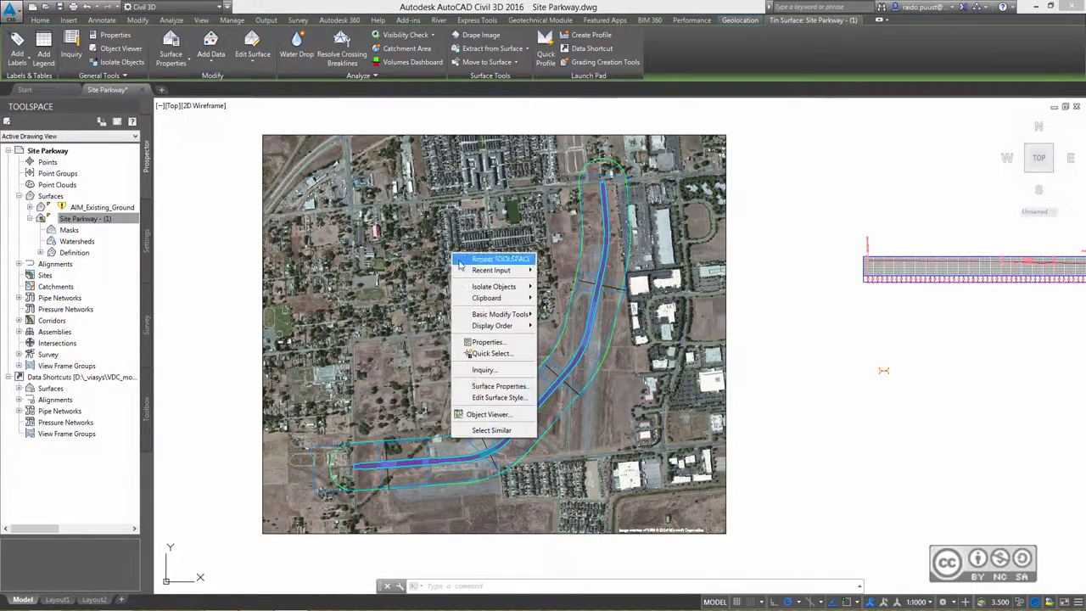
click(502, 414)
mouse_move(596, 354)
mouse_down()
mouse_move(650, 359)
mouse_move(564, 330)
mouse_move(628, 337)
mouse_move(616, 373)
mouse_up()
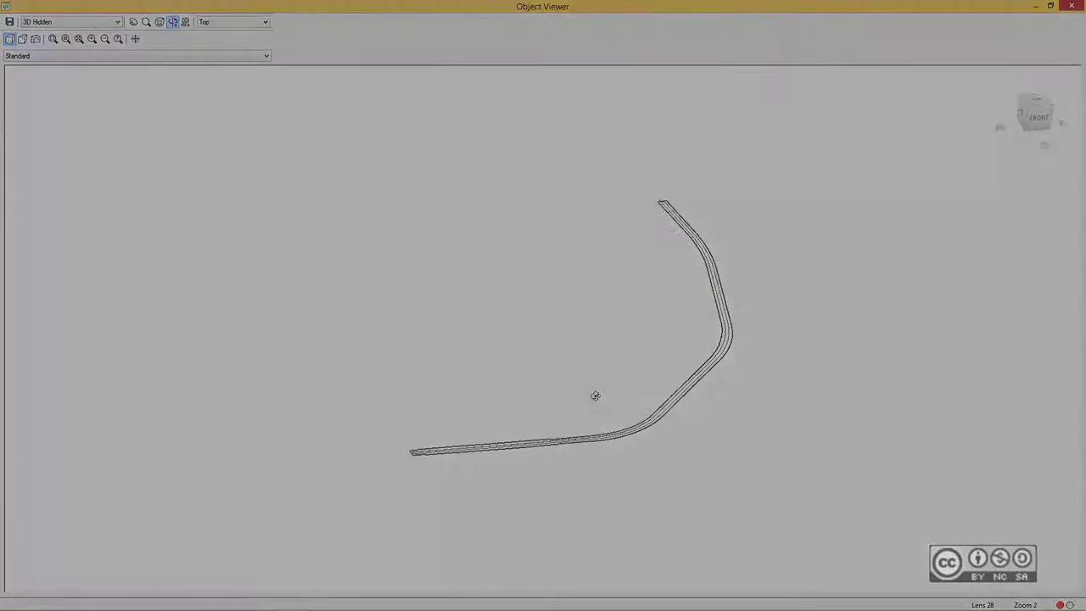